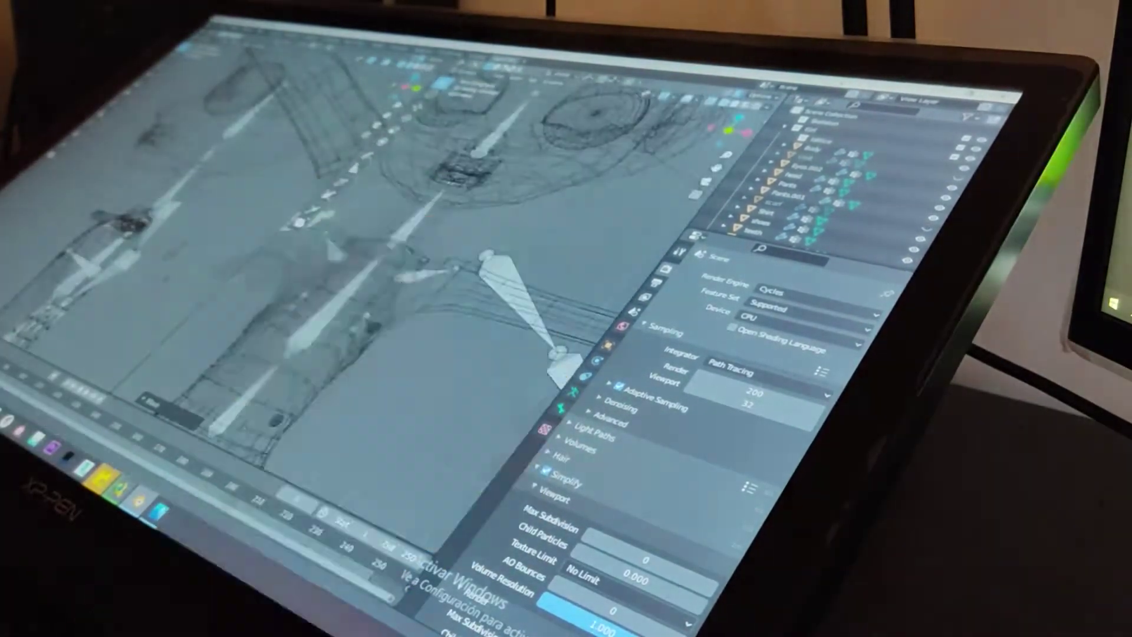
Step: Switch to solid shading and orbit the rig to line up the finger bones edge-on
key("shift+z")
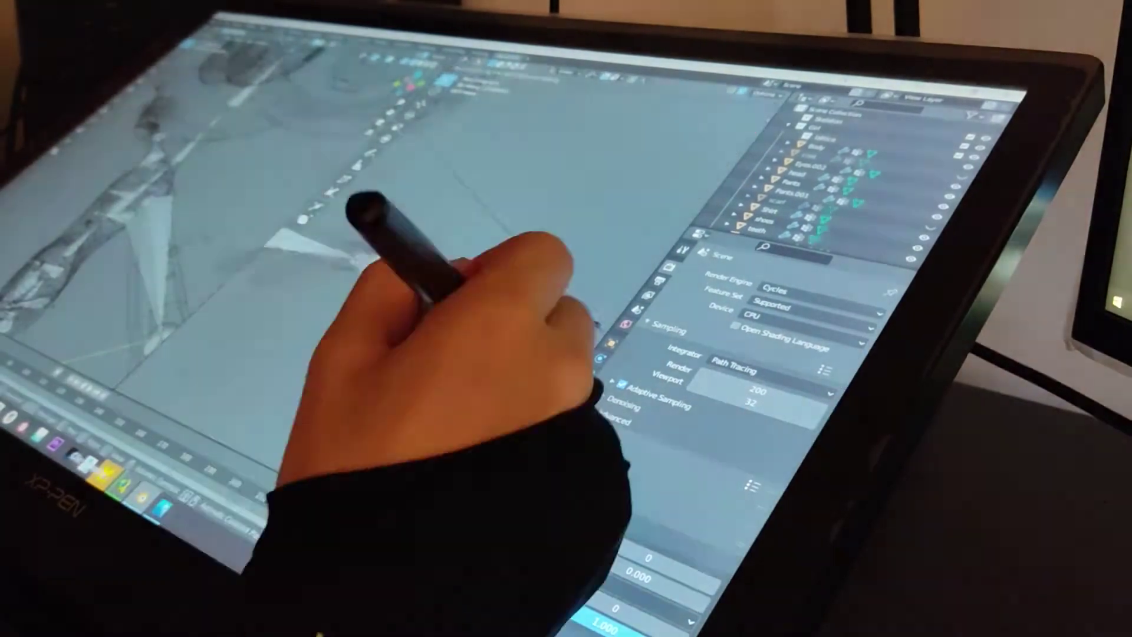
middle_click_drag(378, 200, 404, 35)
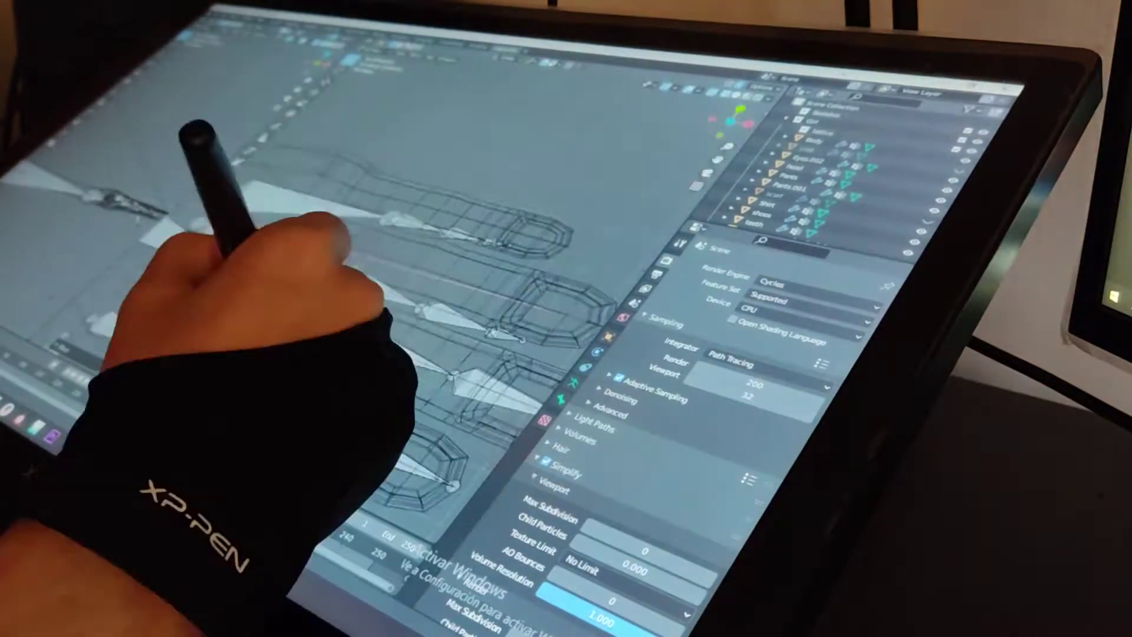
middle_click_drag(442, 321, 413, 321)
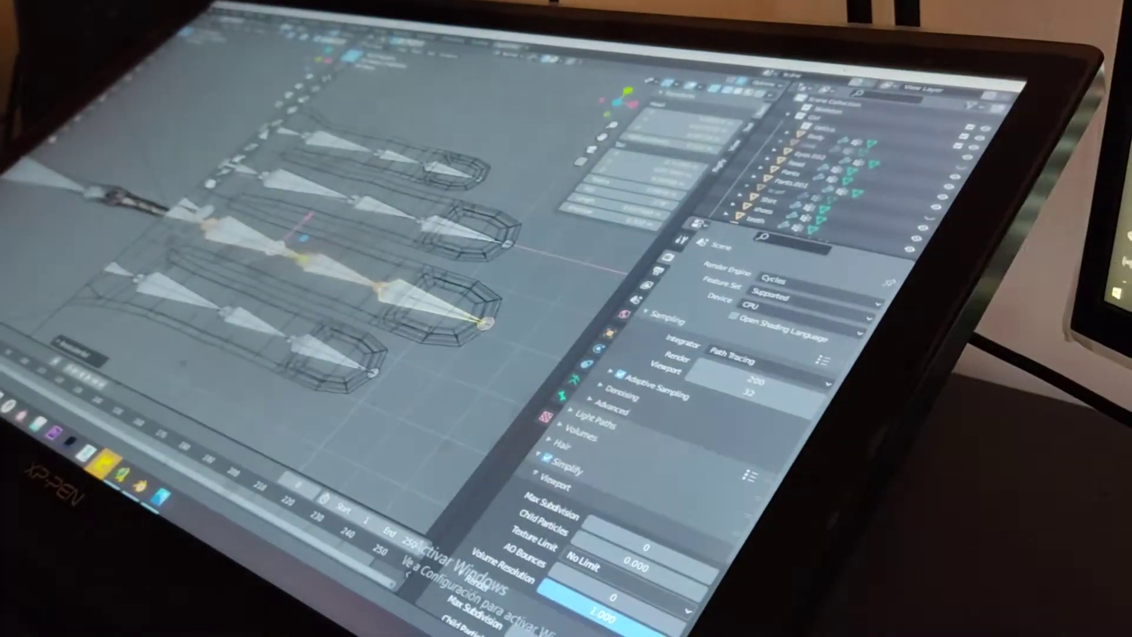
middle_click_drag(236, 266, 354, 248)
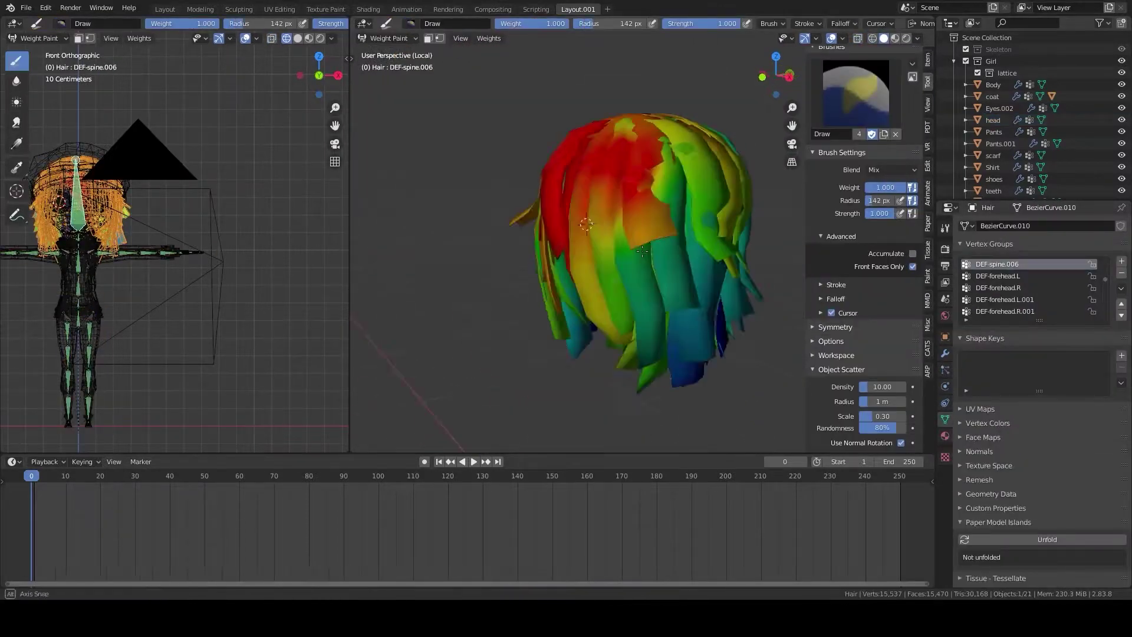
Step: Save the Blender file
key("ctrl+s")
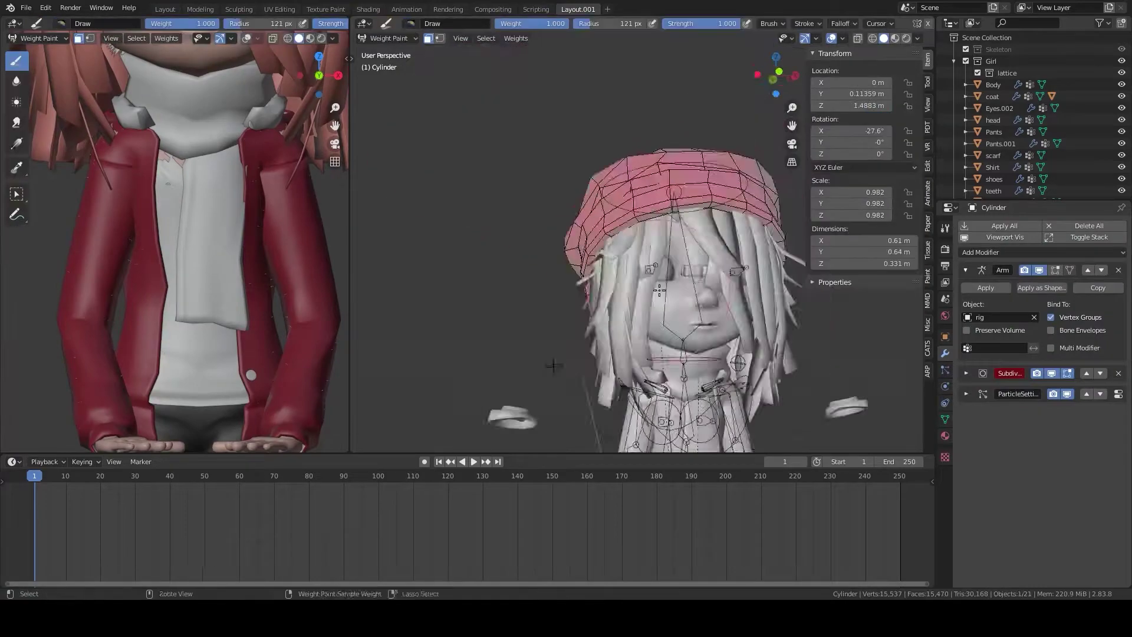
Step: Isolate the head for weight painting the hat
key("ctrl+Tab")
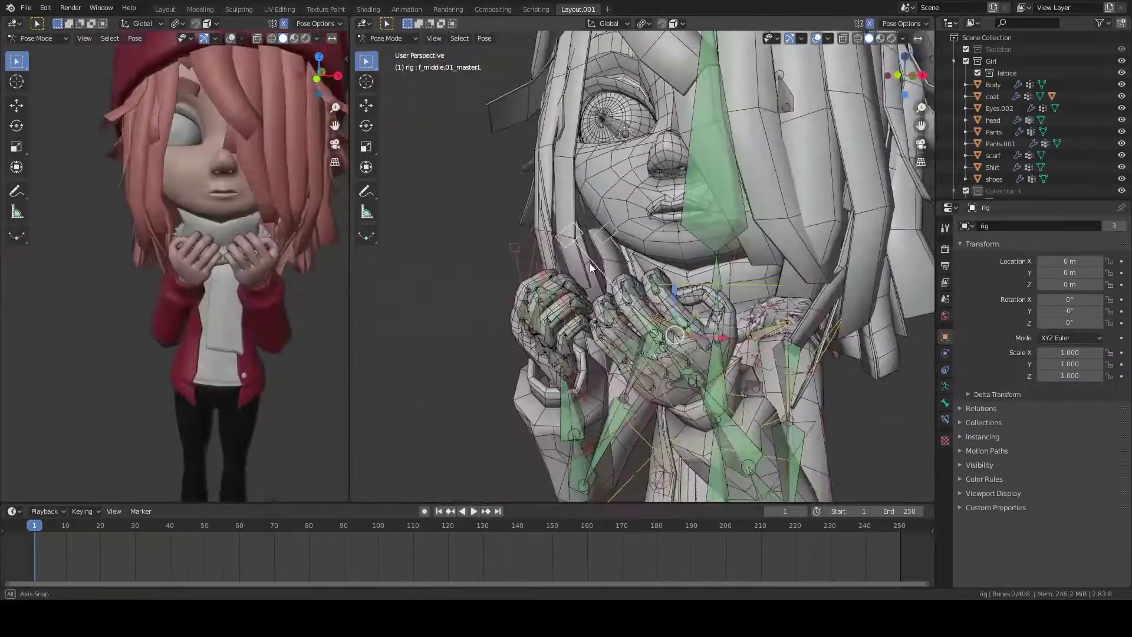
Step: Curl the left pinky and left index finger controls
middle_click_drag(591, 267, 726, 334)
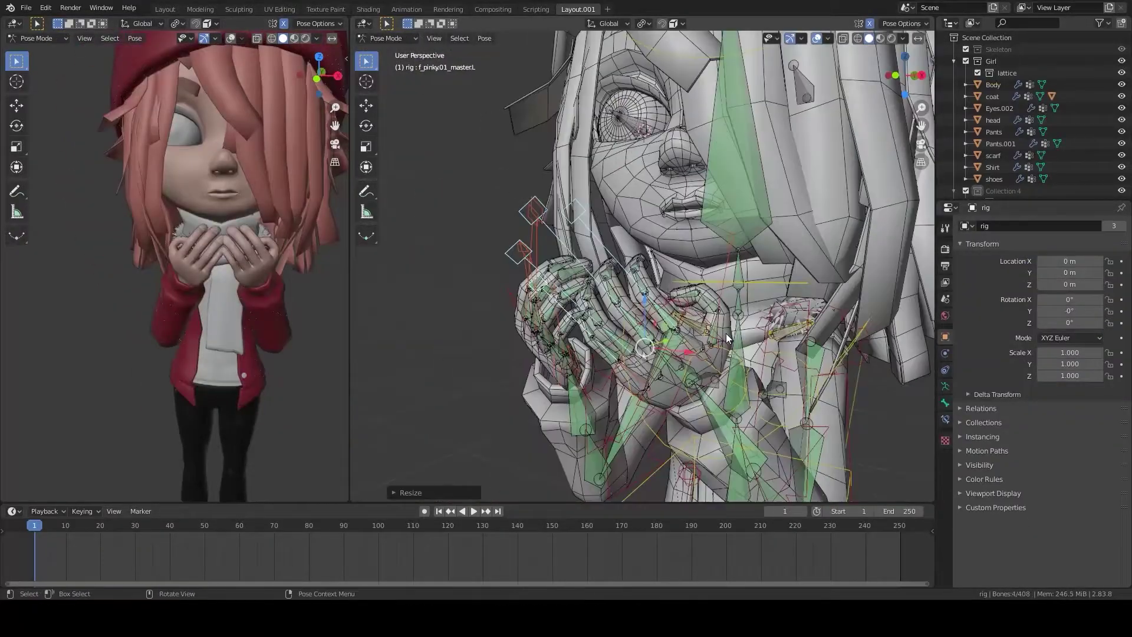
key("r")
left_click(566, 300)
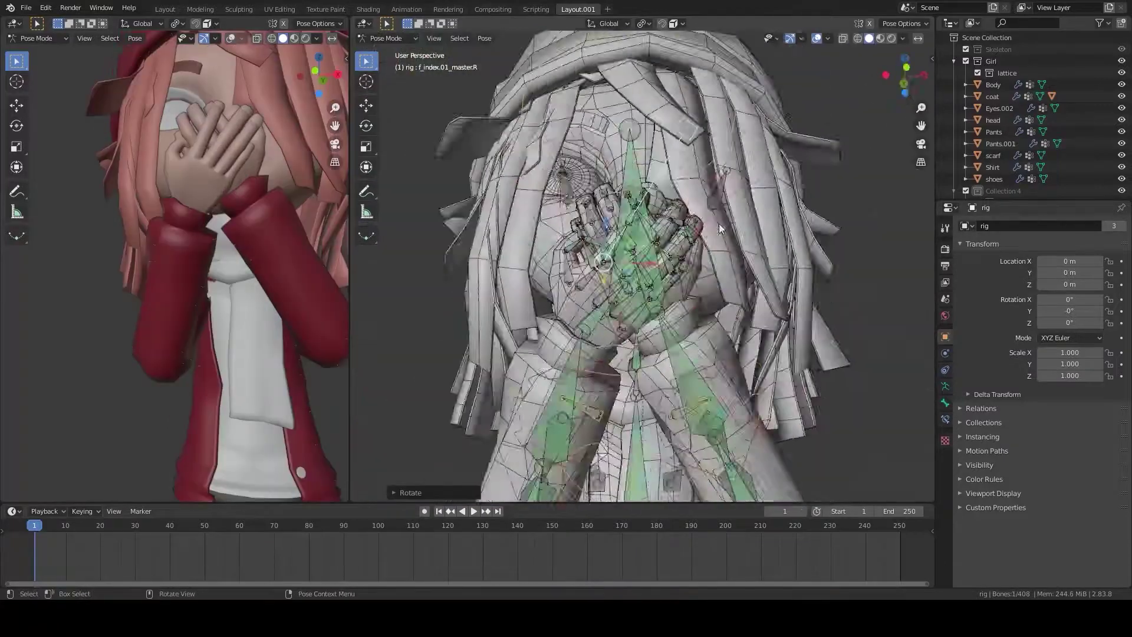
mouse_move(566, 299)
middle_mouse_down()
mouse_move(635, 288)
mouse_move(735, 316)
middle_mouse_up()
left_click(661, 344)
key("s")
left_click(271, 238)
middle_click_drag(661, 295, 694, 223)
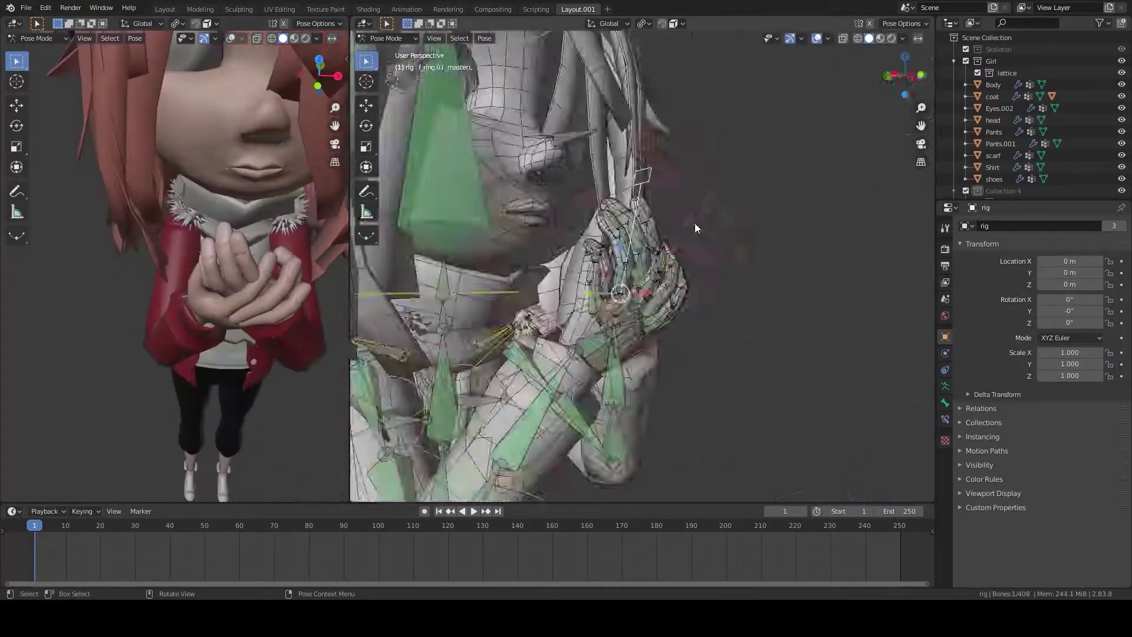
Step: Move the right palm control closer to the face
middle_click_drag(264, 252, 217, 267)
left_click(648, 330)
key("g")
left_click(755, 246)
middle_click_drag(755, 247, 660, 265)
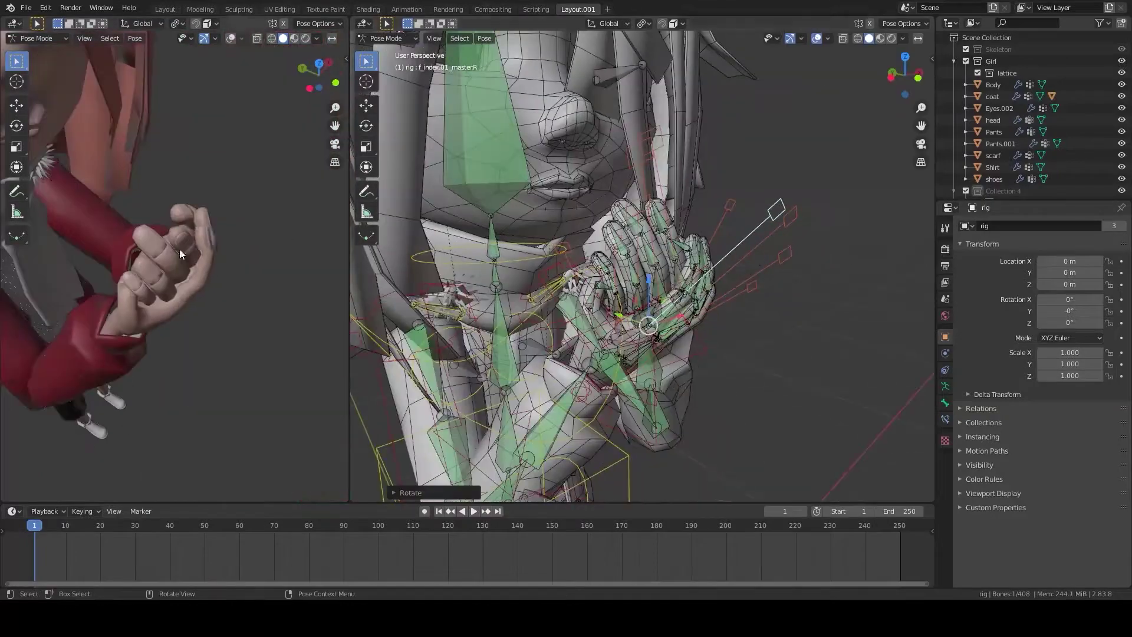
mouse_move(179, 249)
middle_mouse_down()
mouse_move(261, 242)
mouse_move(158, 231)
middle_mouse_up()
Step: Scale the left thumb control to curl it and select the right hand IK control
middle_click_drag(589, 265, 678, 206)
left_click(698, 115)
key("s")
left_click(715, 283)
middle_click_drag(714, 283, 649, 266)
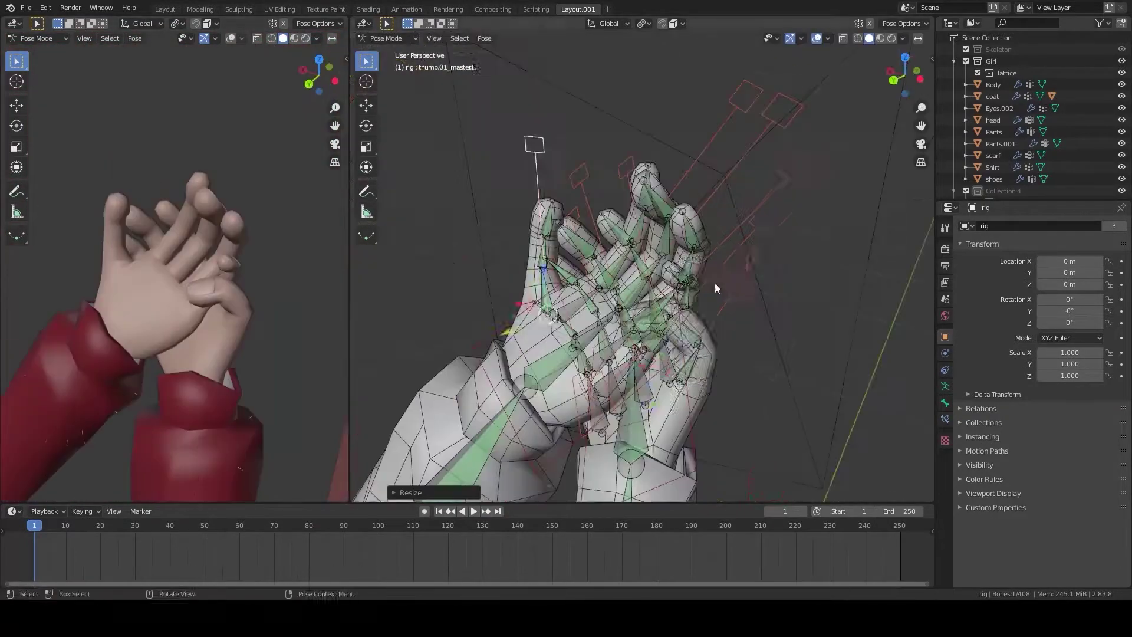
middle_click_drag(175, 267, 164, 267)
left_click(686, 356)
mouse_move(589, 266)
middle_mouse_down()
mouse_move(678, 330)
mouse_move(688, 393)
middle_mouse_up()
scroll(686, 359, "down", 5)
Step: Try moving the torso control vertically, then cancel the move
left_click(687, 342)
scroll(687, 394, "up", 3)
key("g")
key("z")
right_click(761, 302)
middle_click_drag(761, 302, 681, 264)
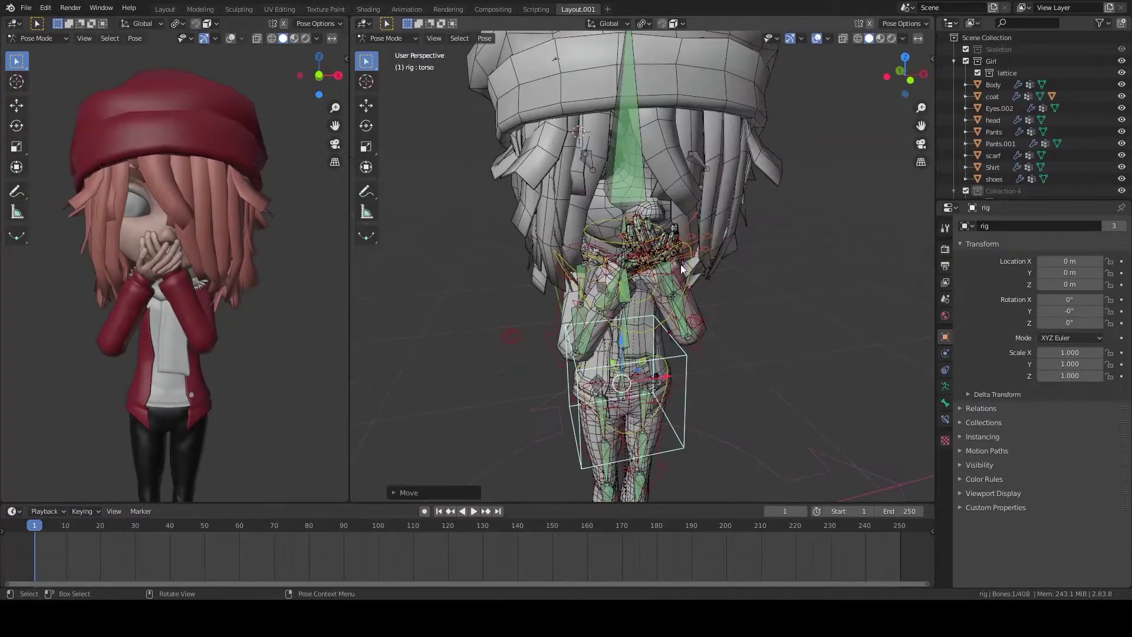
scroll(520, 352, "up", 5)
Step: Hide the extra armature bone layers and return to Object Mode
left_click(705, 320)
left_click(945, 386)
left_click(1024, 289)
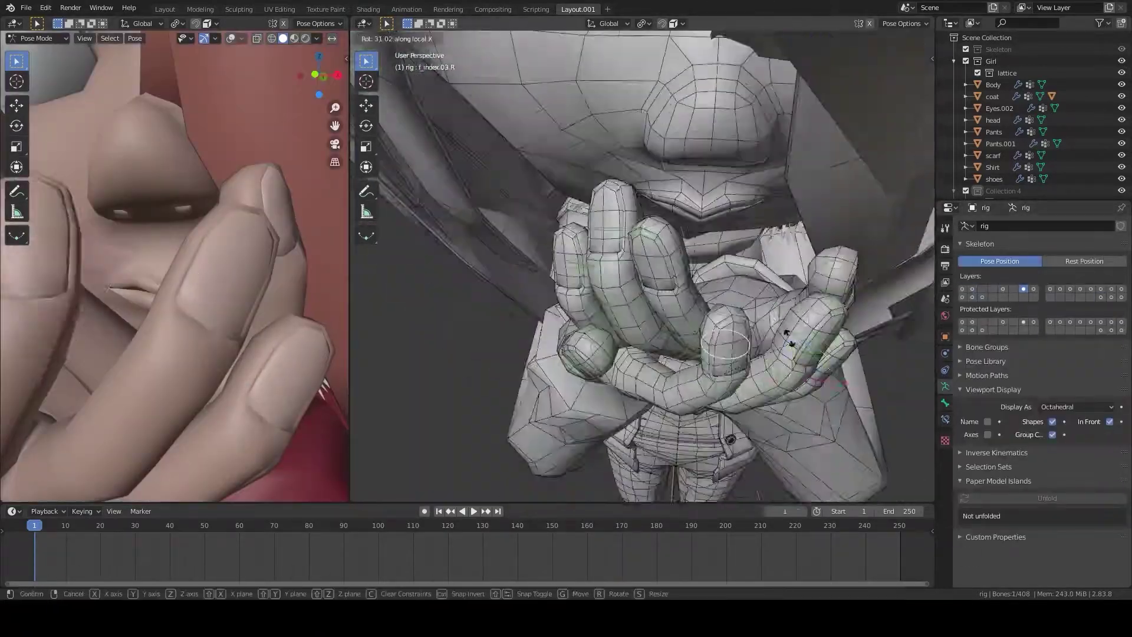
middle_click_drag(678, 354, 731, 376)
middle_click_drag(176, 295, 142, 320)
scroll(143, 319, "down", 4)
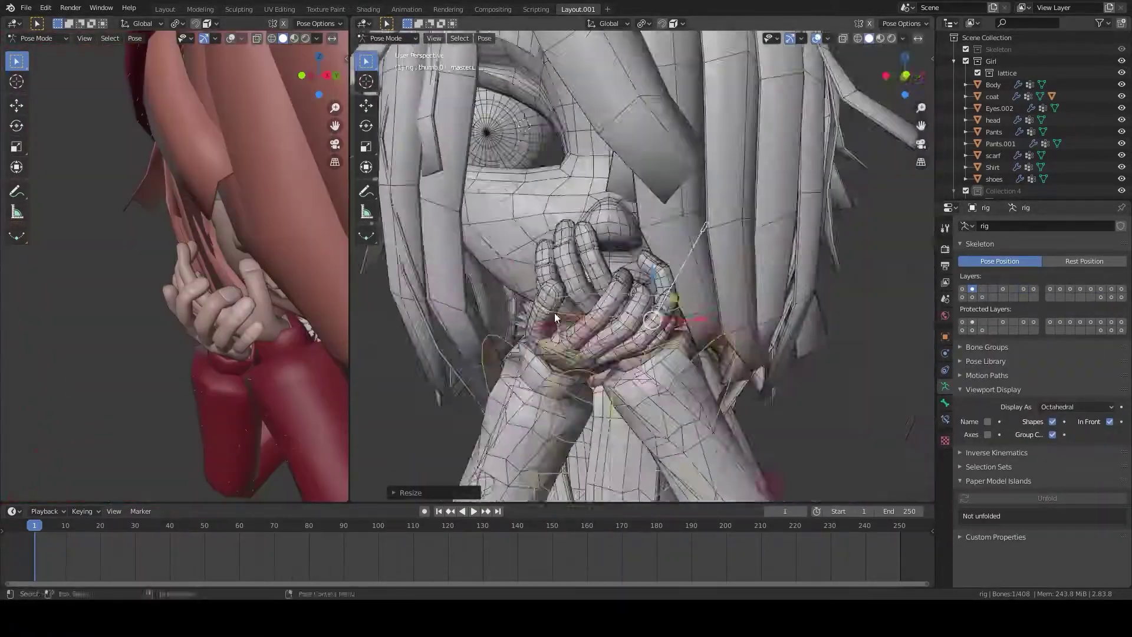
middle_click_drag(554, 312, 589, 330)
key("ctrl+Tab")
scroll(1002, 529, "down", 5)
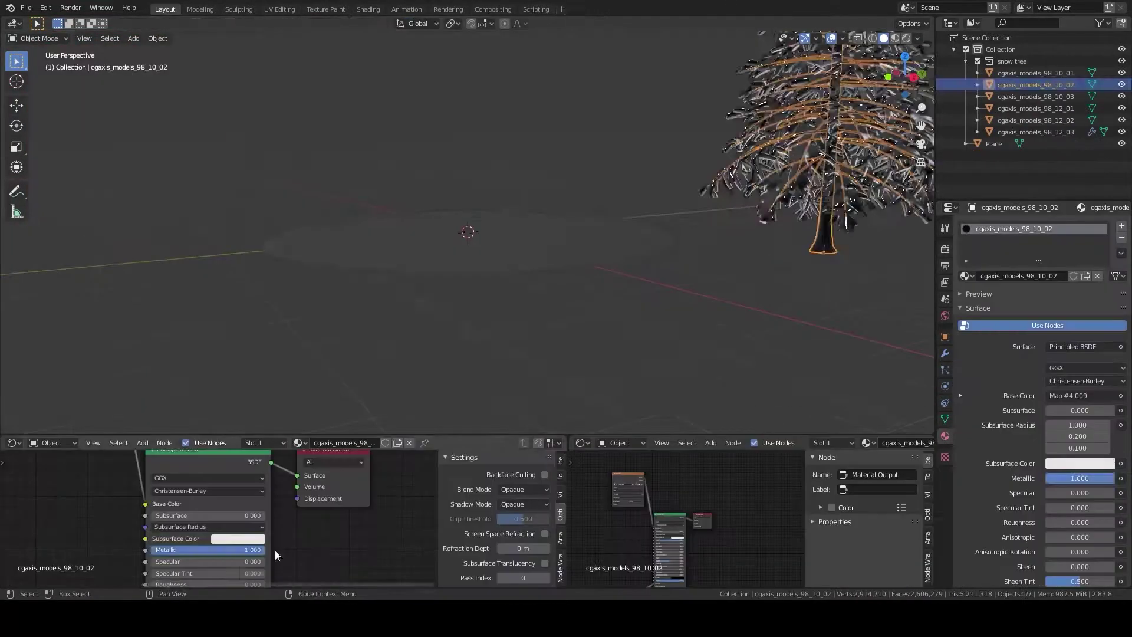
Step: Enlarge the node editor and turn the right-hand area into an Image Editor
left_click_drag(567, 434, 567, 361)
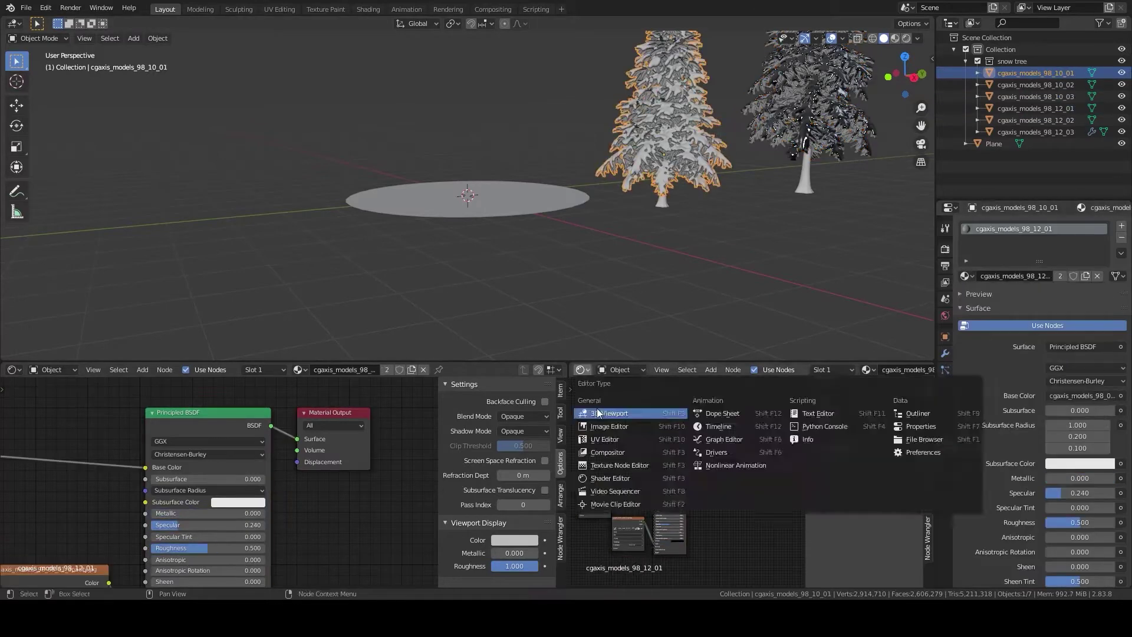
left_click(589, 289)
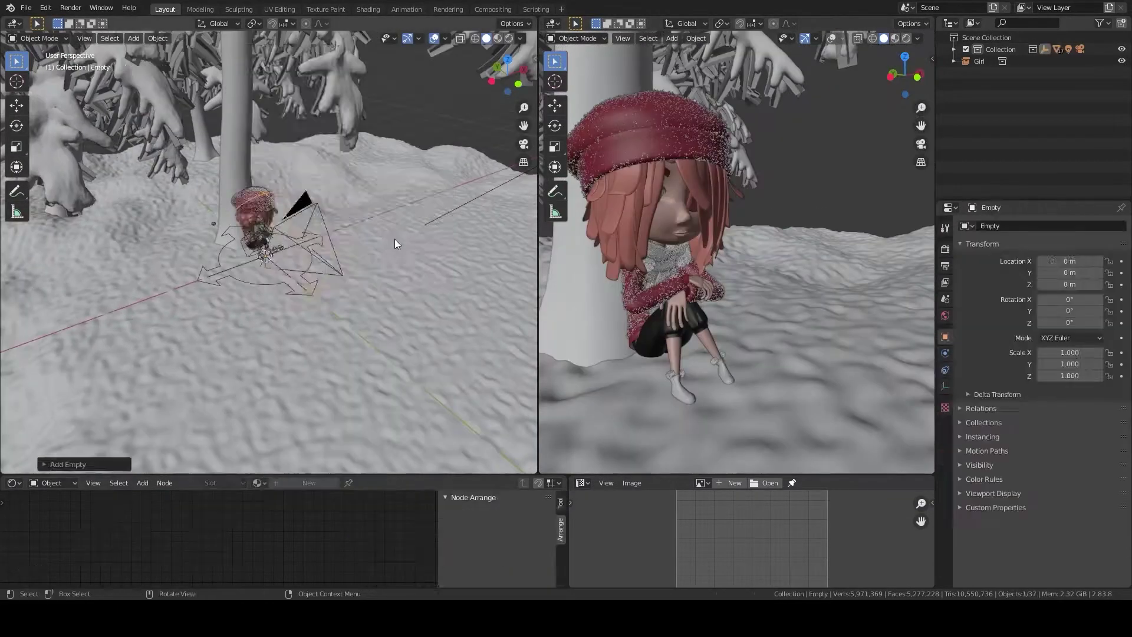
Step: Render the current frame of the girl in the snowy forest
key("F11")
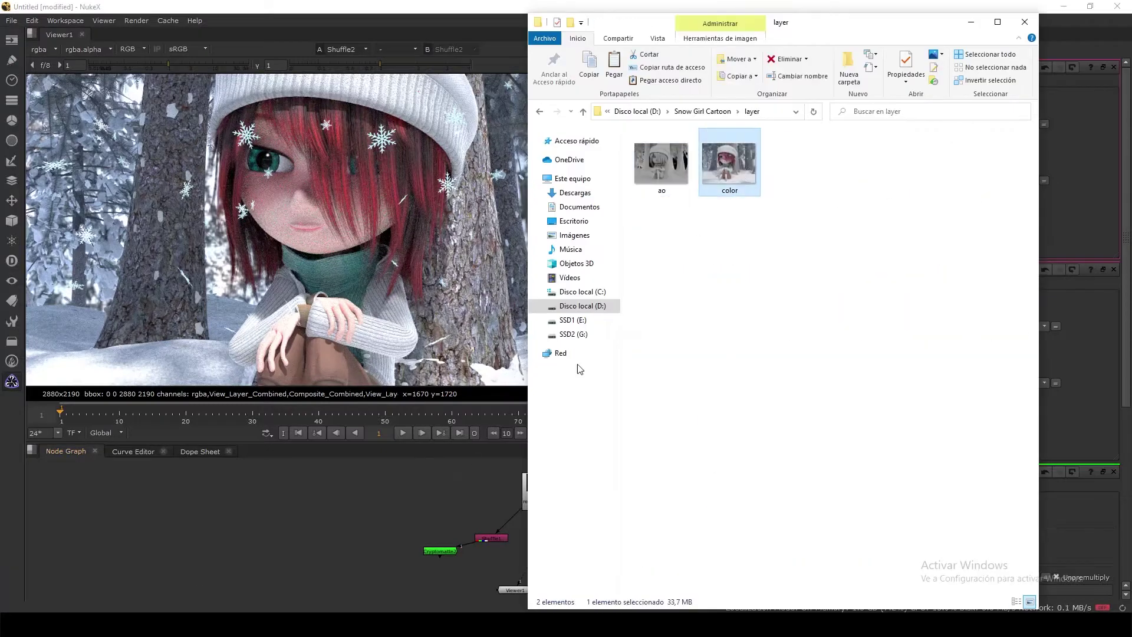
Step: Bring the color render pass into the node graph as a Read
left_click_drag(729, 162, 469, 455)
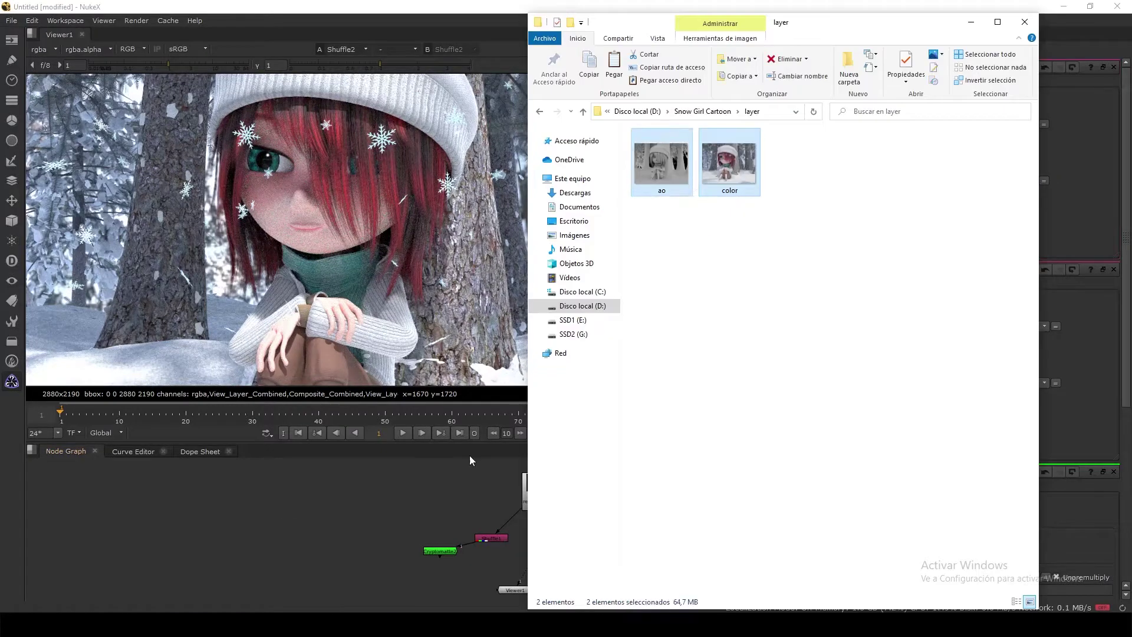
scroll(622, 252, "up", 3)
scroll(631, 225, "up", 3)
scroll(596, 236, "down", 3)
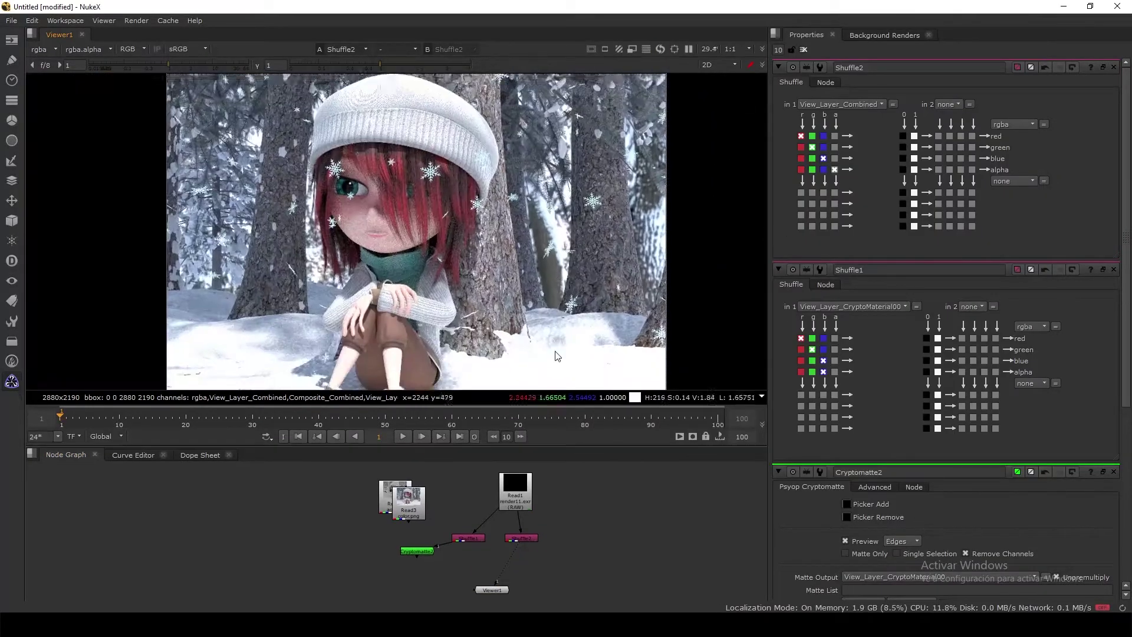
mouse_move(561, 498)
middle_mouse_down()
mouse_move(537, 544)
mouse_move(559, 518)
middle_mouse_up()
Step: Multiply a brightened, graded ao pass over the color read at 0.375 mix
key("m")
left_click(855, 99)
left_click(851, 231)
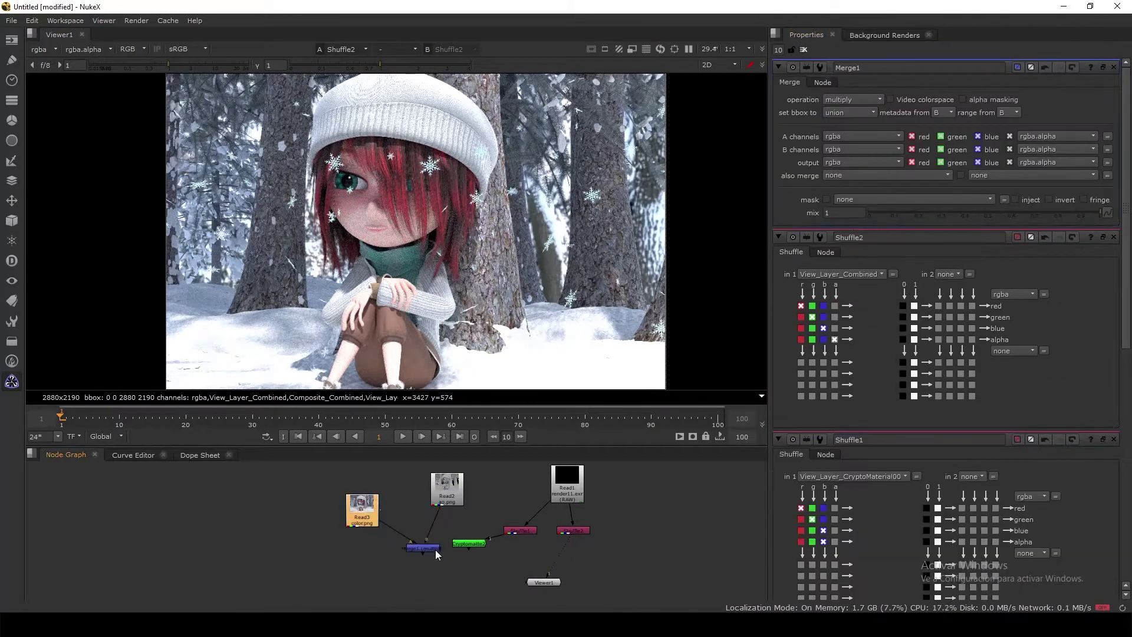
left_click(447, 486)
key("Tab")
type("grade")
key("Return")
mouse_move(972, 190)
left_mouse_down()
mouse_move(1016, 190)
mouse_move(1016, 164)
left_mouse_up()
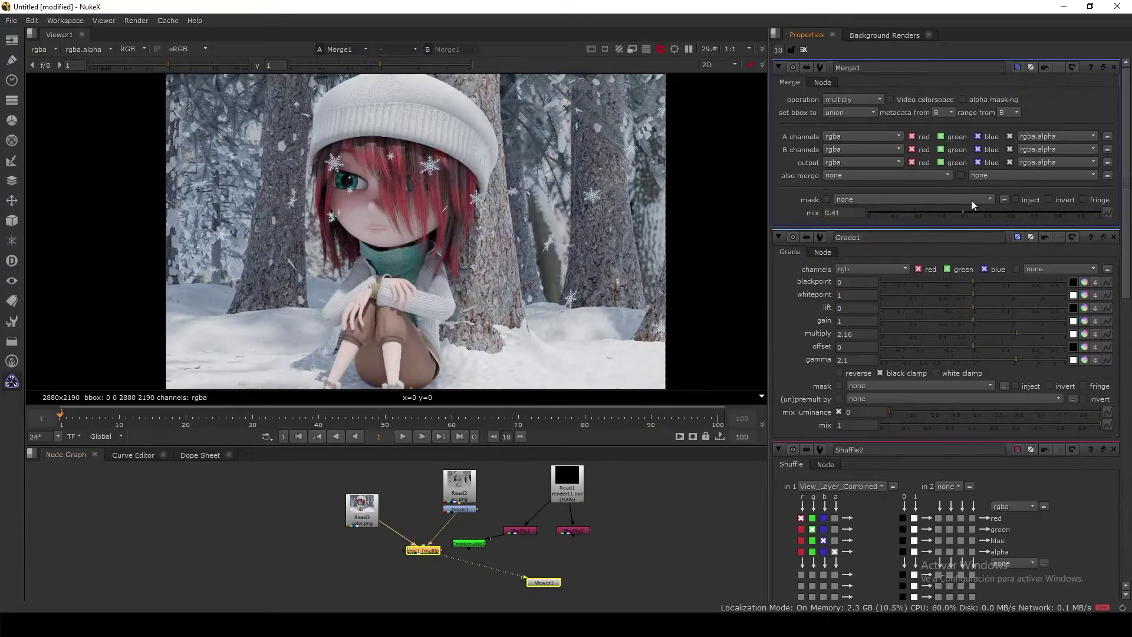
left_click_drag(969, 212, 954, 212)
Step: Place Cryptomatte2 under Shuffle1 and insert a Sharpen node after the merge
left_click_drag(469, 543, 529, 552)
middle_click_drag(611, 537, 588, 510)
key("Tab")
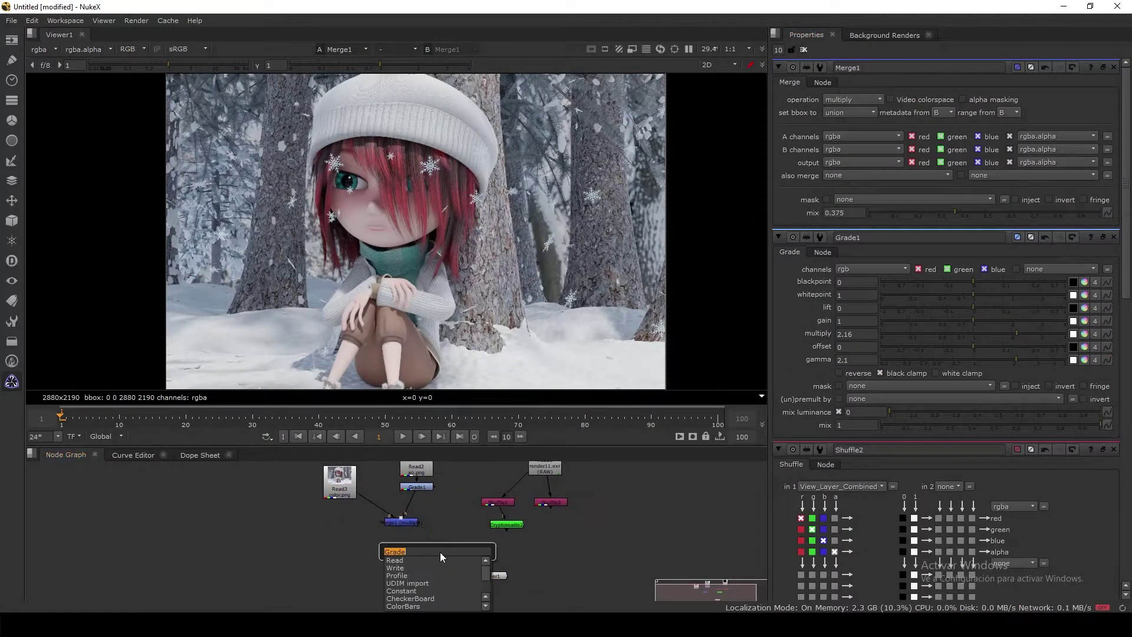
type("sharpen")
key("Return")
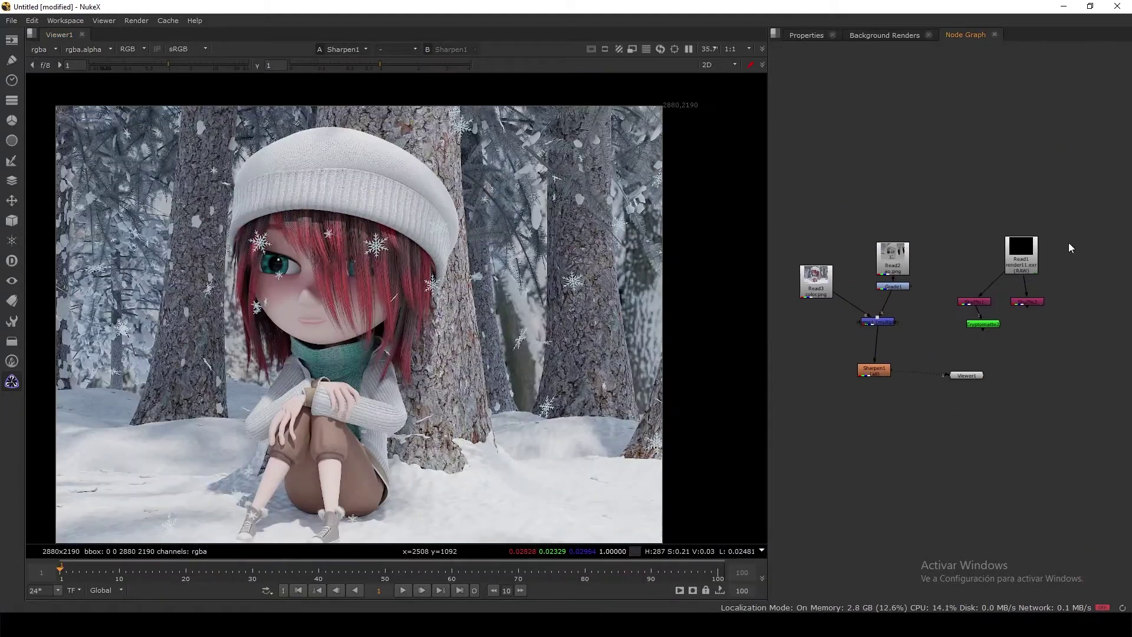
Step: Split the side pane into node graph and properties beside a narrower viewer
right_click(967, 35)
left_click(1027, 59)
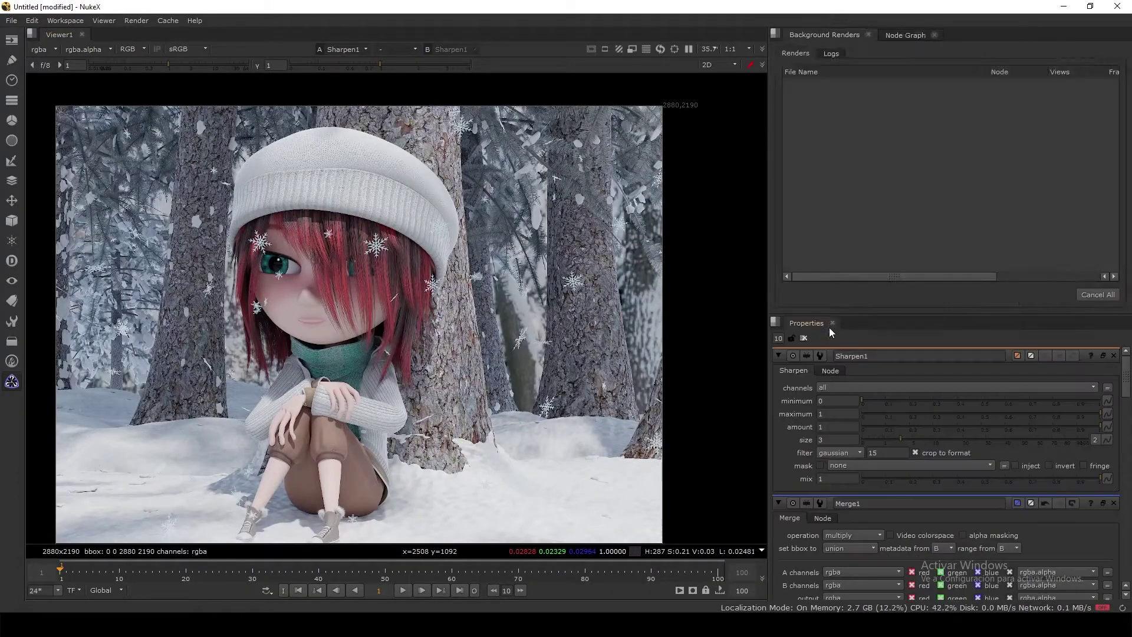
left_click_drag(770, 177, 665, 177)
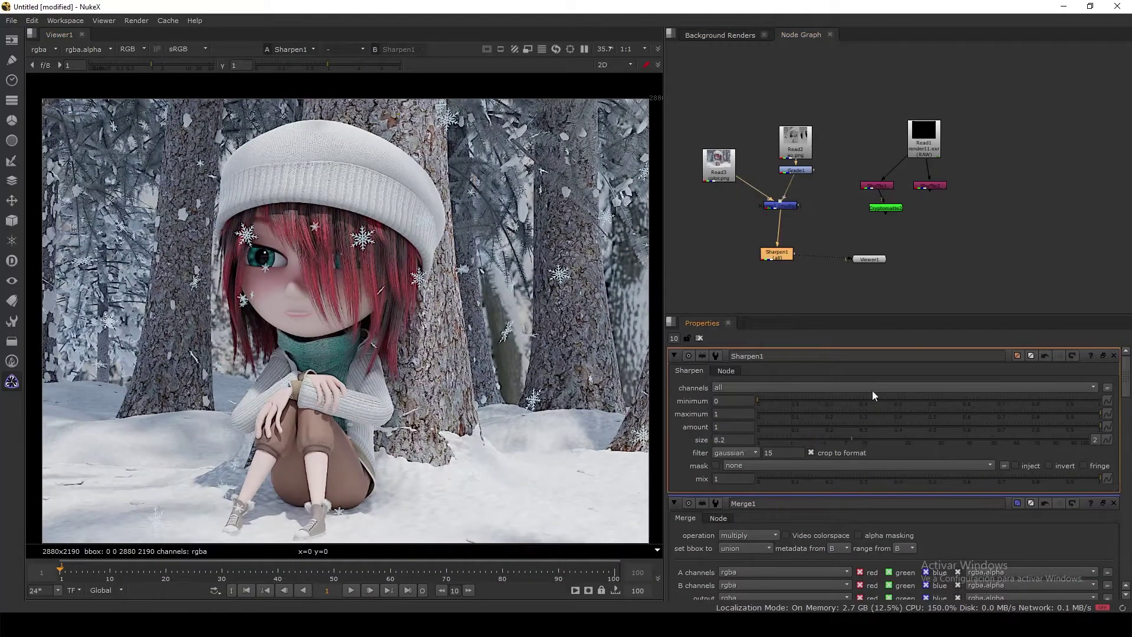
middle_click_drag(839, 280, 902, 282)
Step: Add Shuffle and Grade nodes under Read1 and open Shuffle1's channel settings
double_click(930, 143)
key("Tab")
type("shuffle")
key("Return")
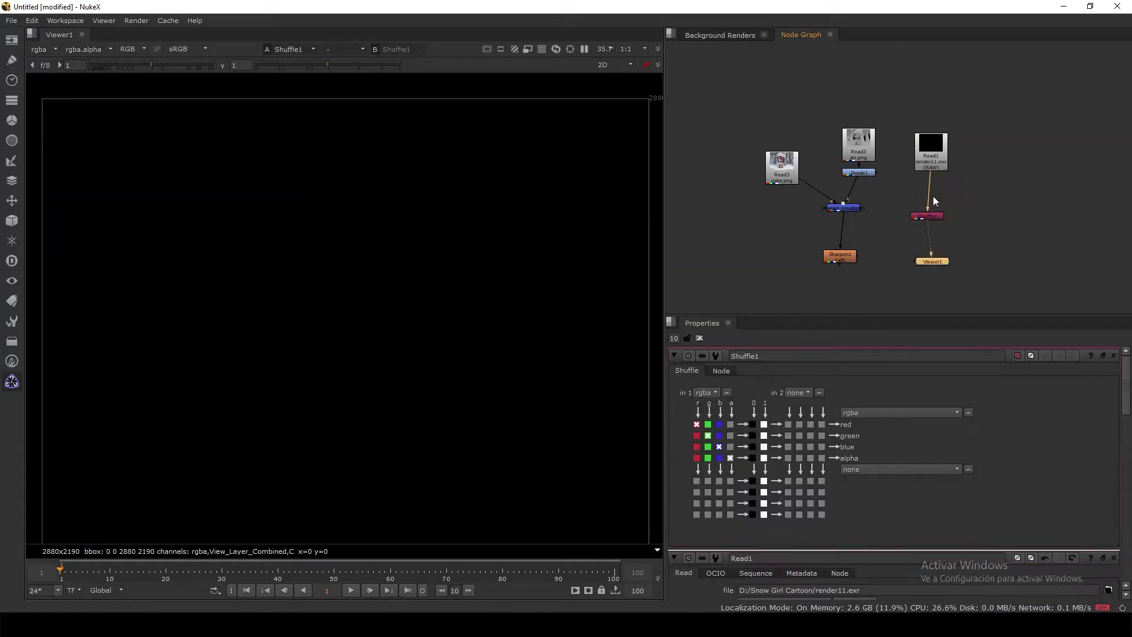
key("Tab")
type("grade")
key("Return")
double_click(927, 216)
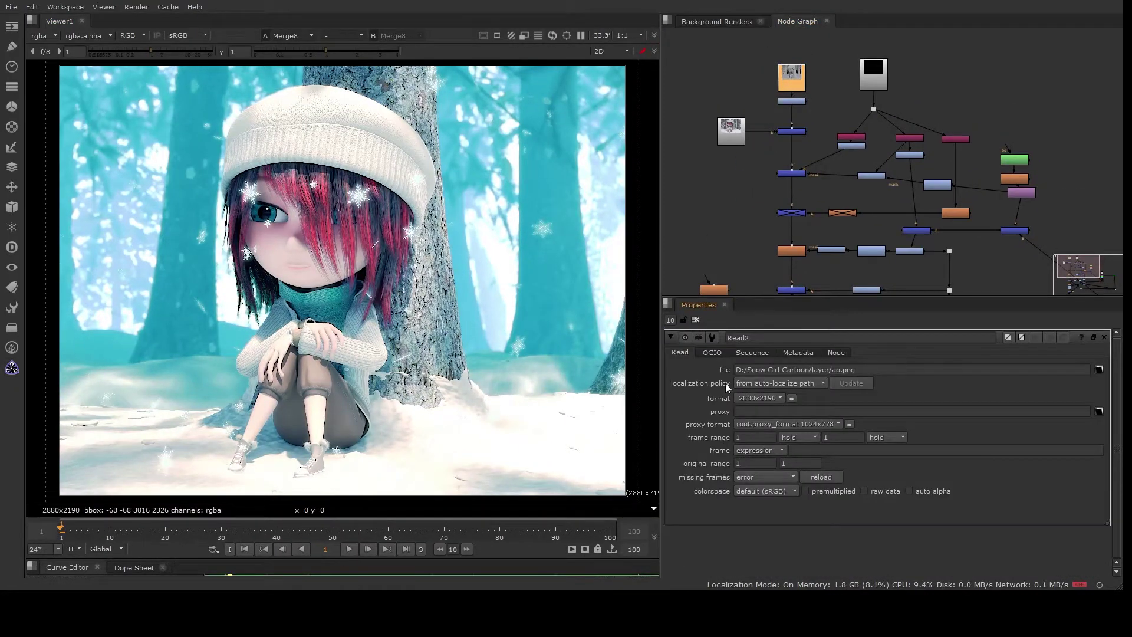
Step: Inspect the colour render Read, the first Merge and Grade1 in the viewer
double_click(732, 132)
key("1")
double_click(791, 100)
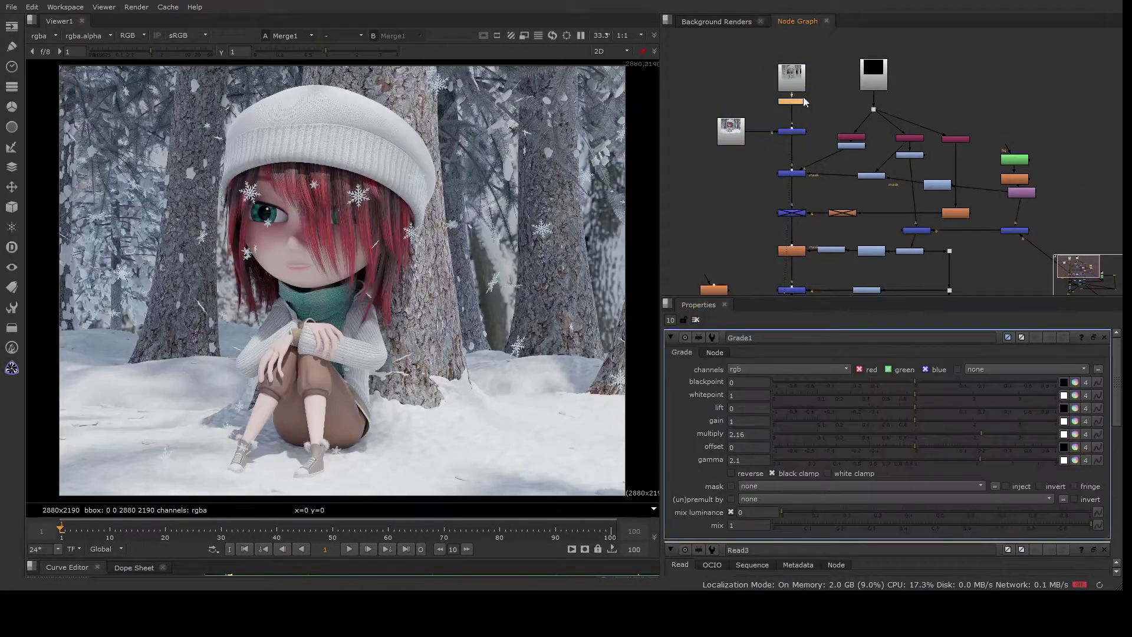
double_click(792, 131)
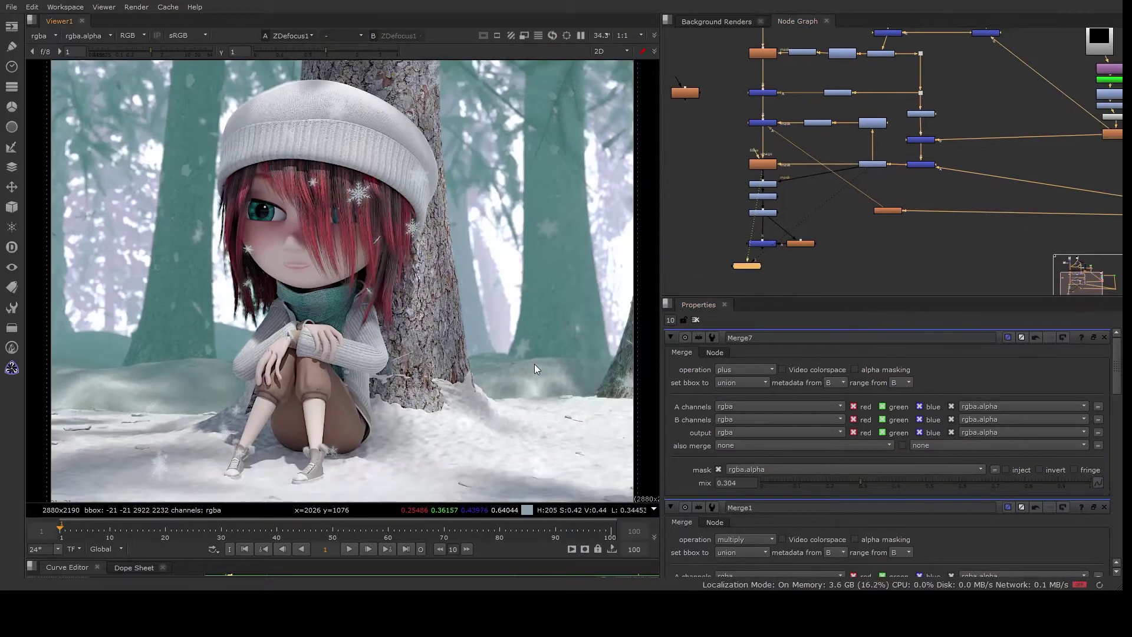
Step: View ColorCorrect1's result and then the snowflake matte
left_click(763, 196)
key("1")
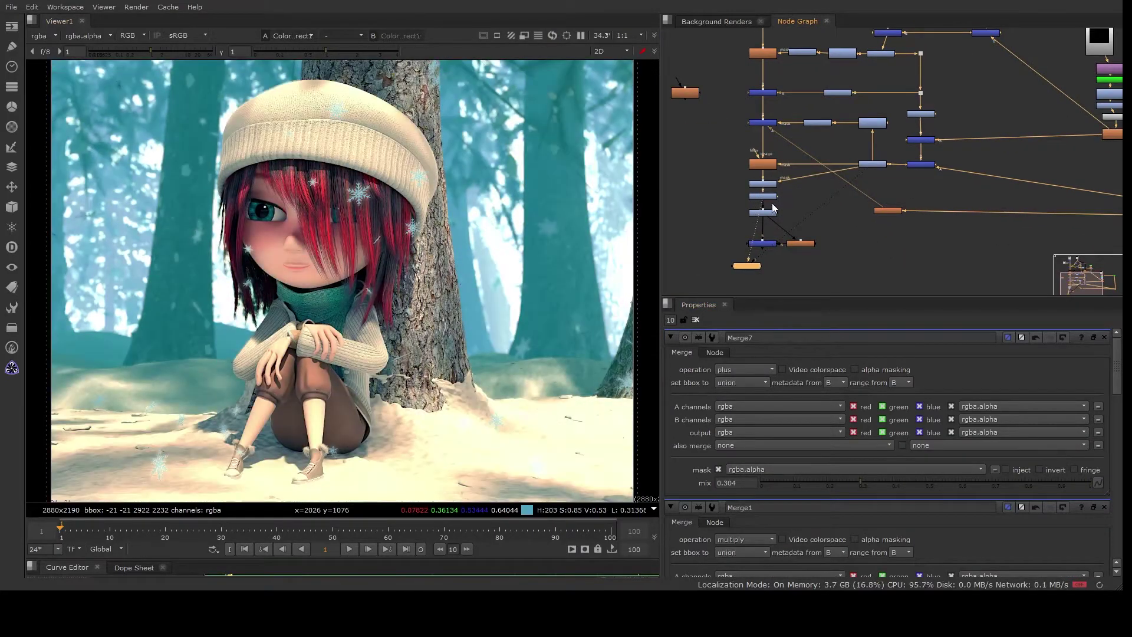
left_click(873, 164)
key("1")
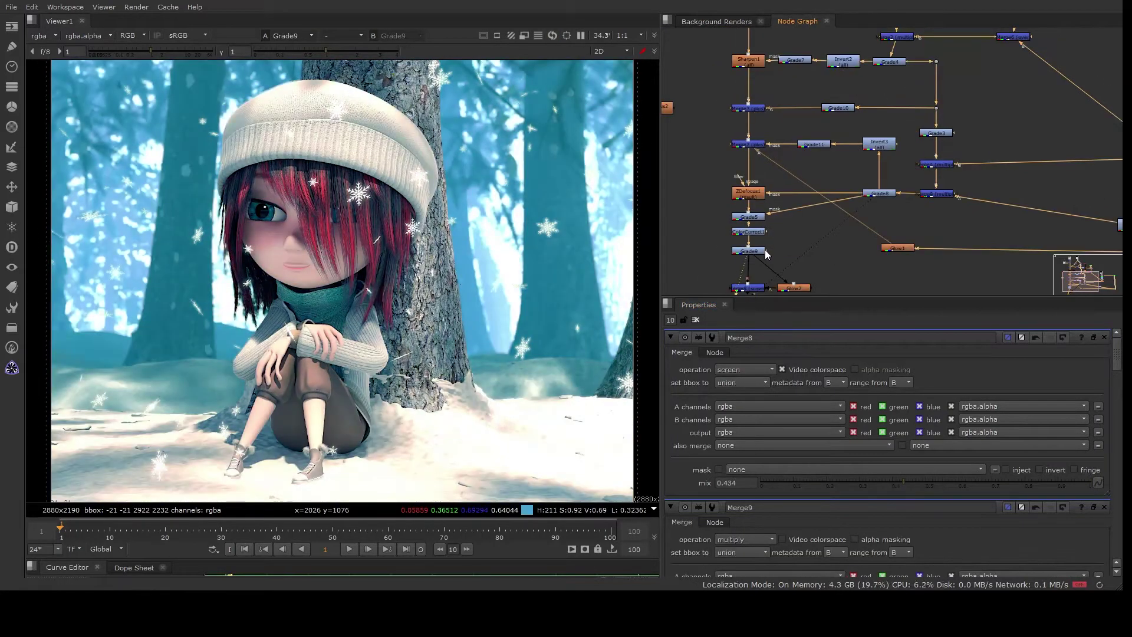
Step: Open Grade9's settings and navigate to the depth grades to pick Grade8
double_click(760, 250)
scroll(827, 383, "up", 2)
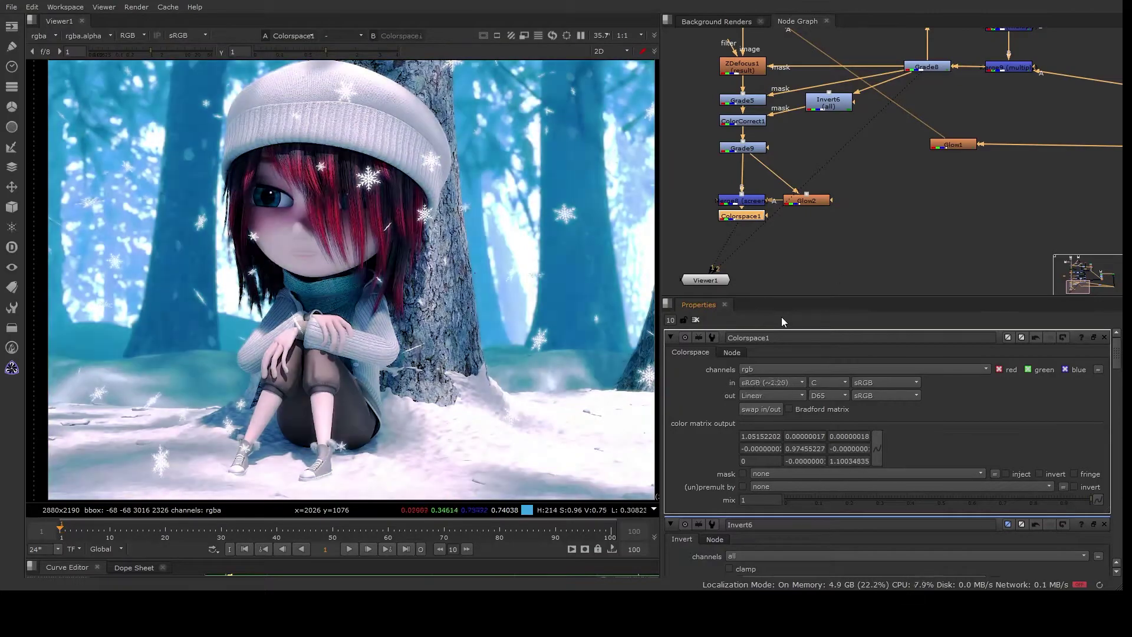
scroll(772, 382, "up", 4)
scroll(772, 382, "up", 4)
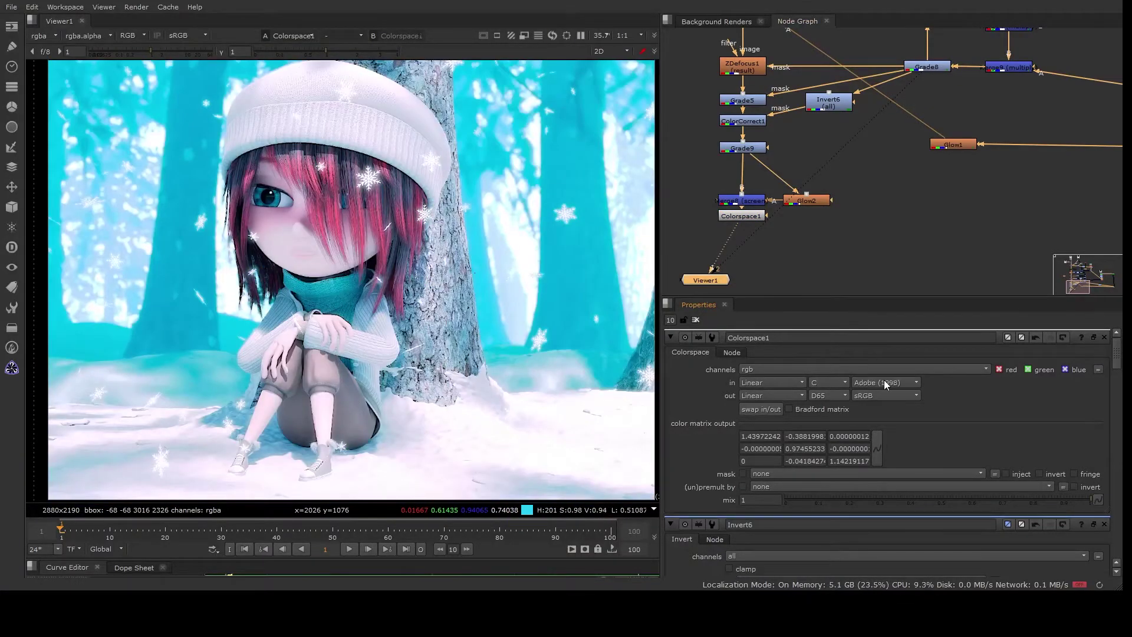
scroll(883, 382, "down", 1)
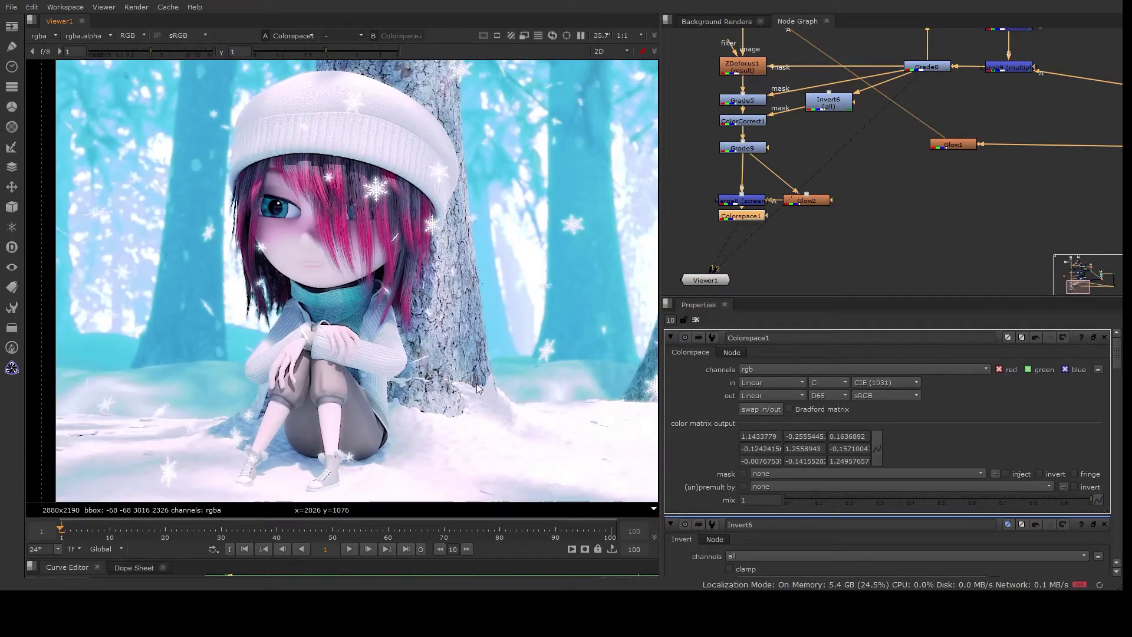
middle_click_drag(912, 71, 890, 195)
left_click(902, 191)
Step: Route Grade14 through a new Dot into Merge9 and view Grade8's output
key("1")
key("period")
left_click_drag(908, 171, 824, 177)
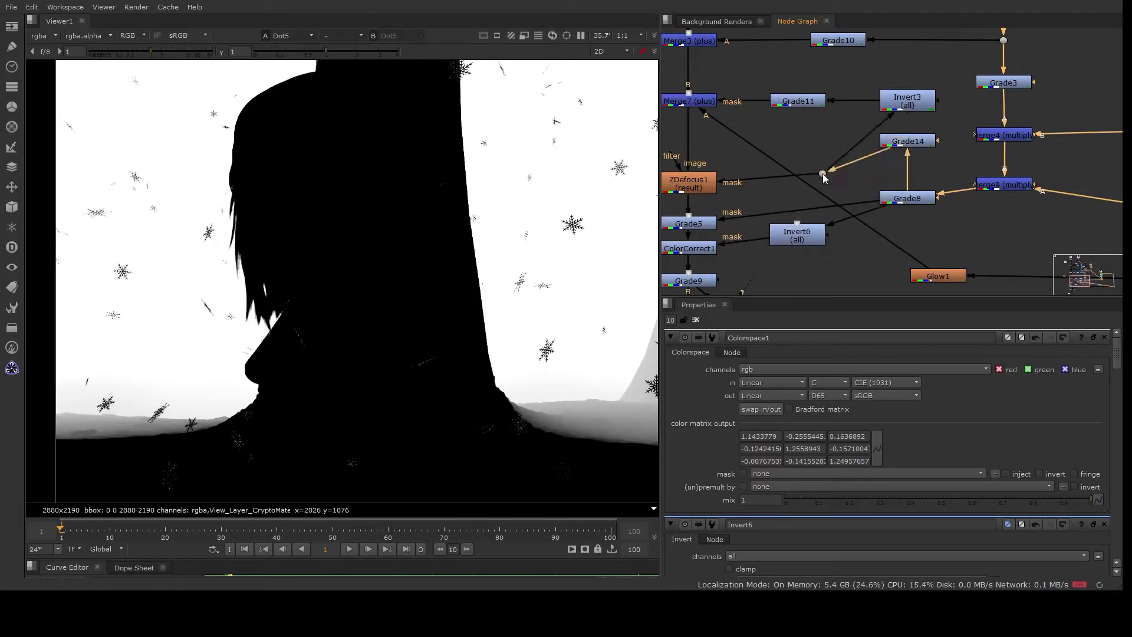
left_click_drag(991, 188, 996, 185)
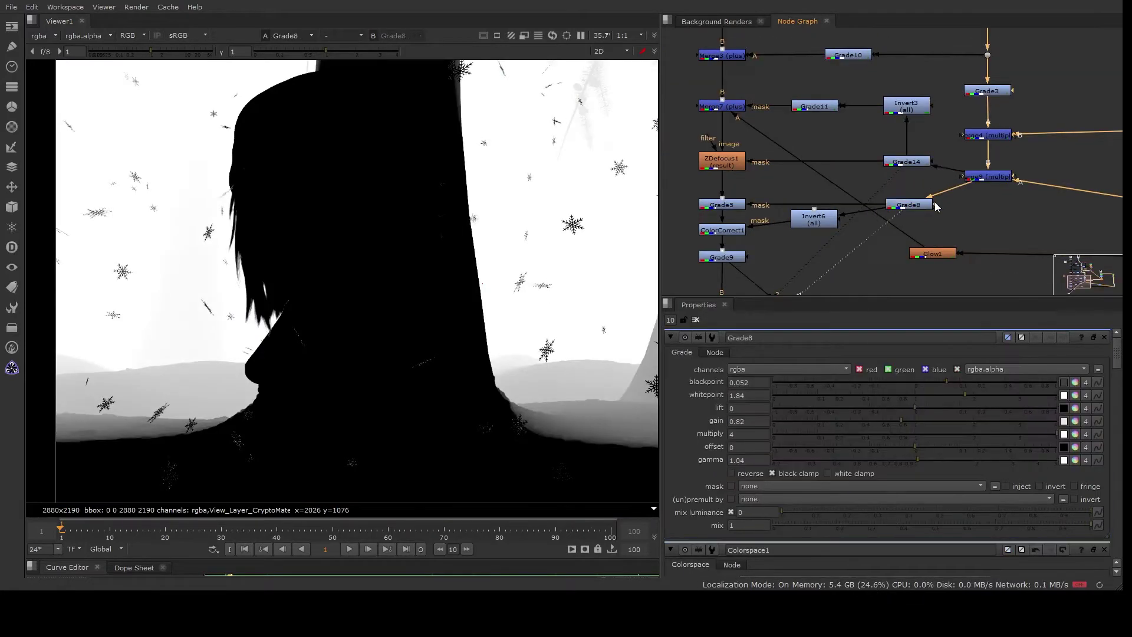
double_click(910, 204)
key("1")
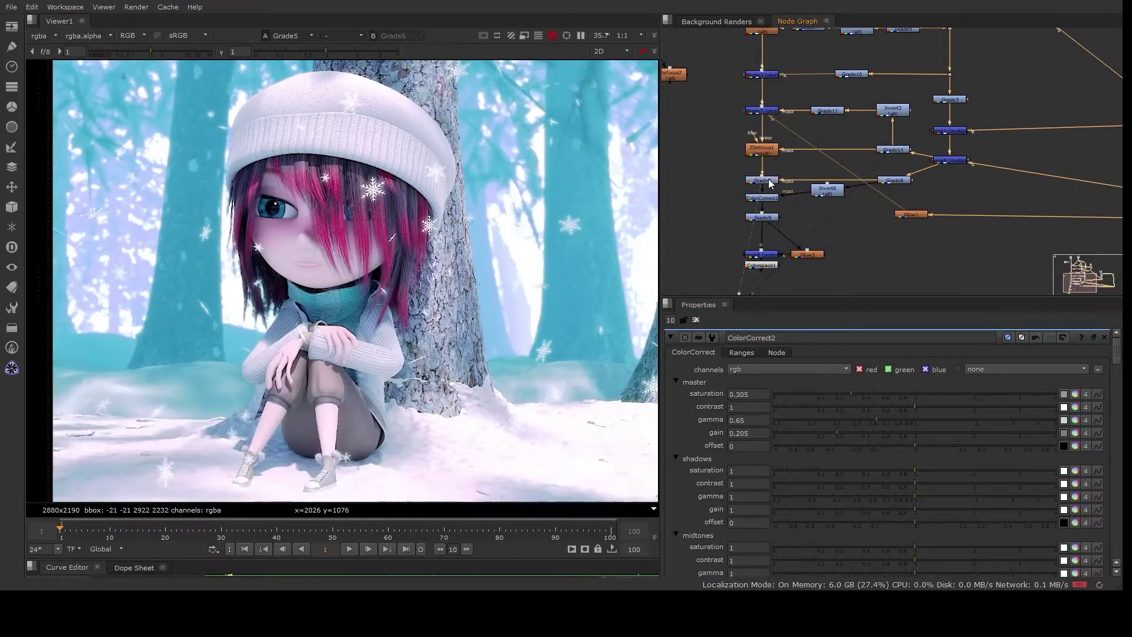
Step: Inspect Grade5's settings and select the node group in the lower branch
double_click(770, 183)
scroll(825, 177, "down", 3)
left_click_drag(745, 199, 839, 265)
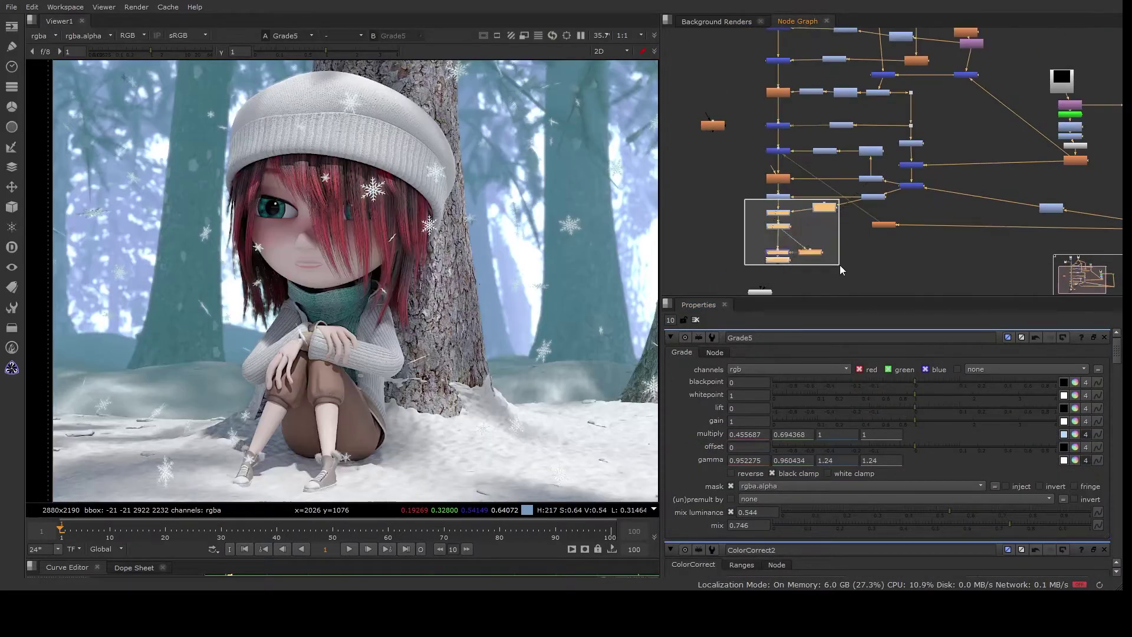
scroll(840, 264, "up", 3)
scroll(769, 48, "down", 3)
scroll(741, 238, "up", 3)
Step: Try the mask operation on Merge5 and enable its video colorspace option
double_click(740, 238)
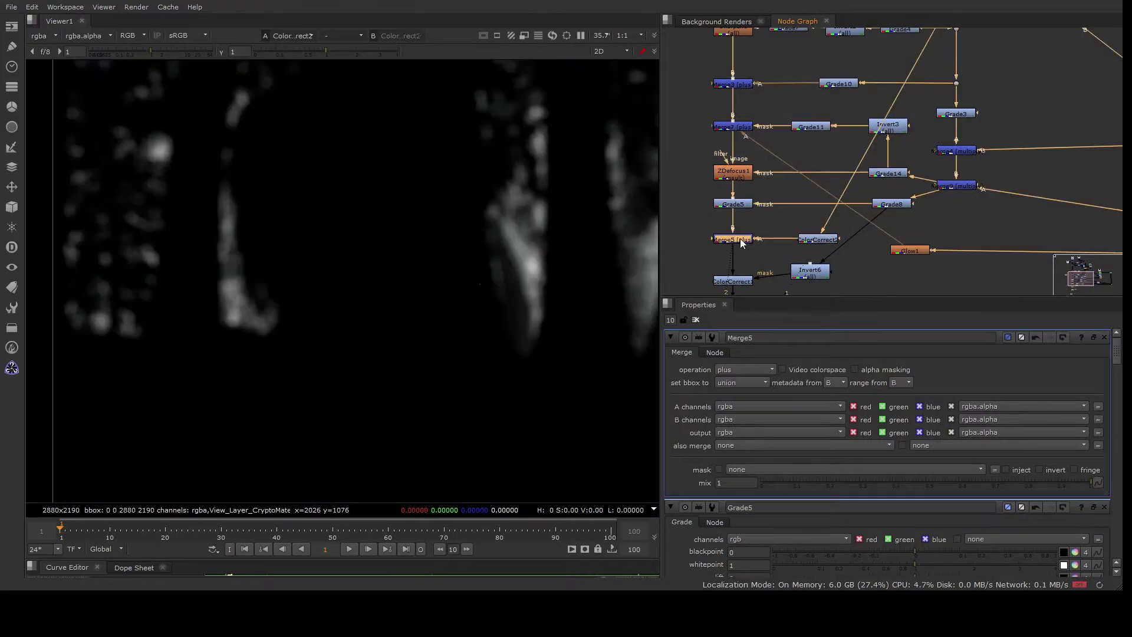
left_click(745, 369)
left_click(745, 385)
left_click(782, 369)
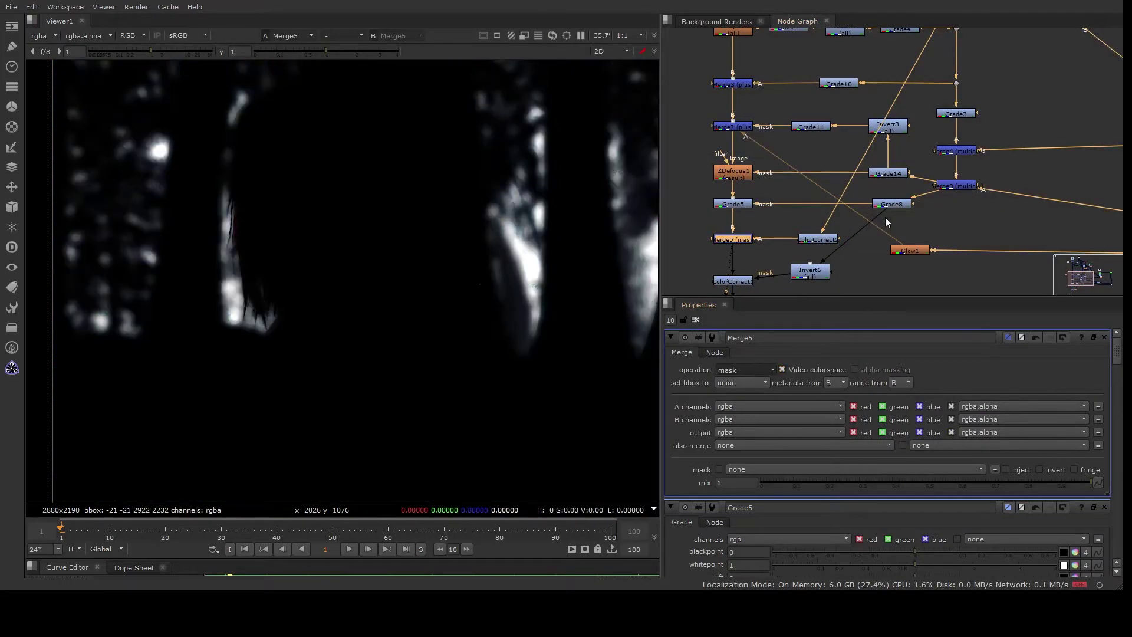
Step: Review ColorCorrect2 and Defocus1, then view the final Colorspace1 output
double_click(818, 238)
scroll(884, 177, "down", 3)
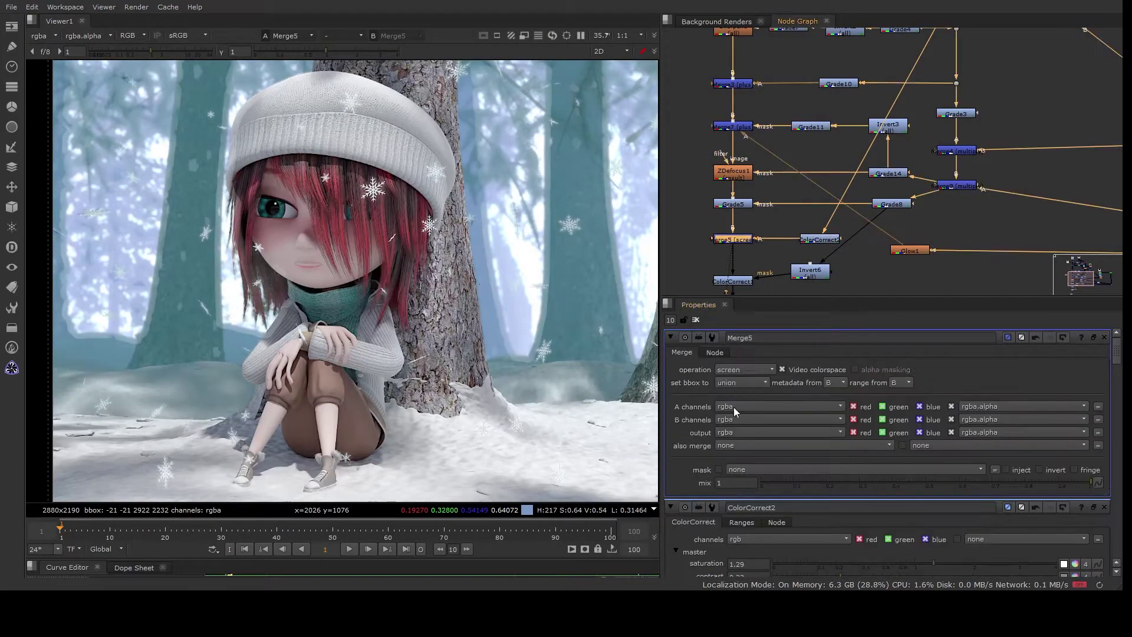
scroll(869, 186, "down", 3)
scroll(869, 187, "up", 4)
double_click(926, 152)
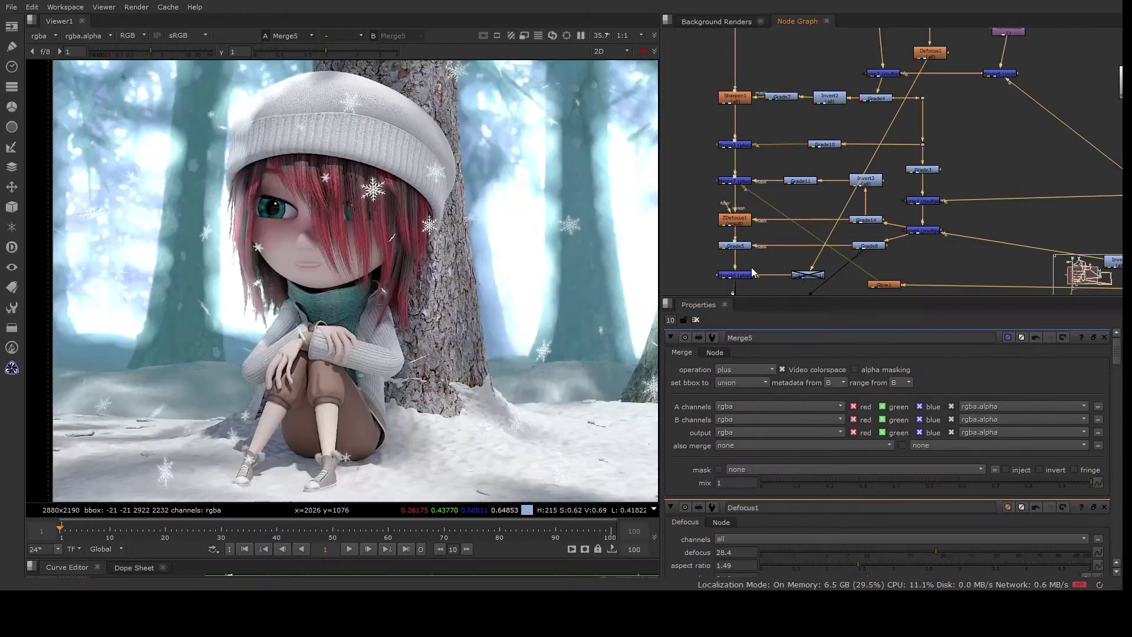
left_click(785, 221)
key("1")
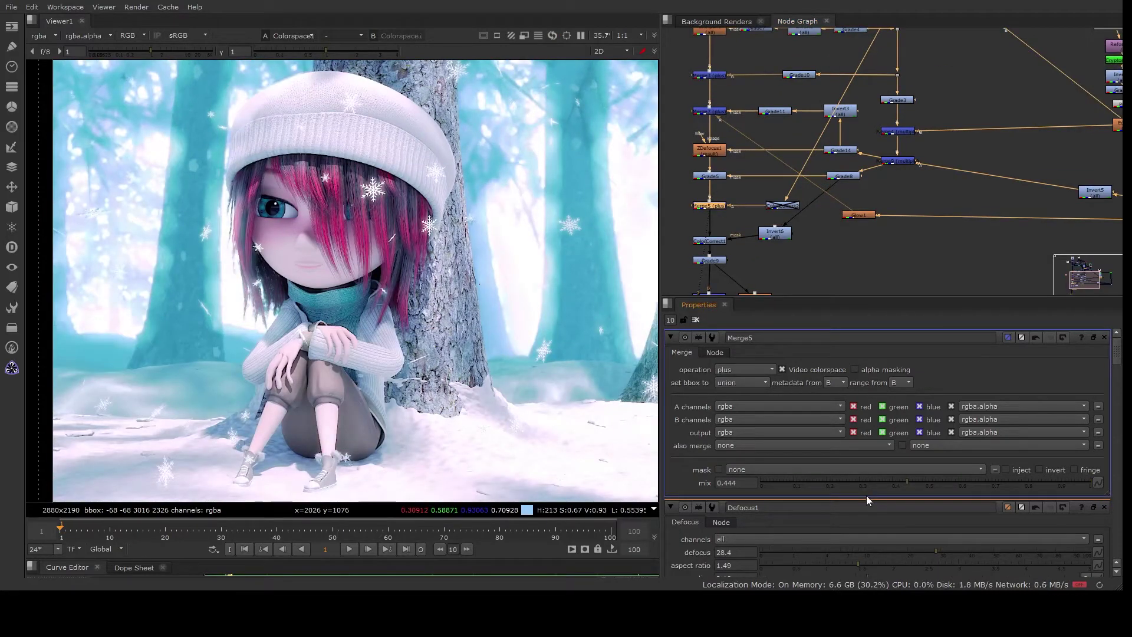
Step: Re-inspect the ZDefocus1 depth blur settings and the Merge5 settings
scroll(444, 289, "up", 3)
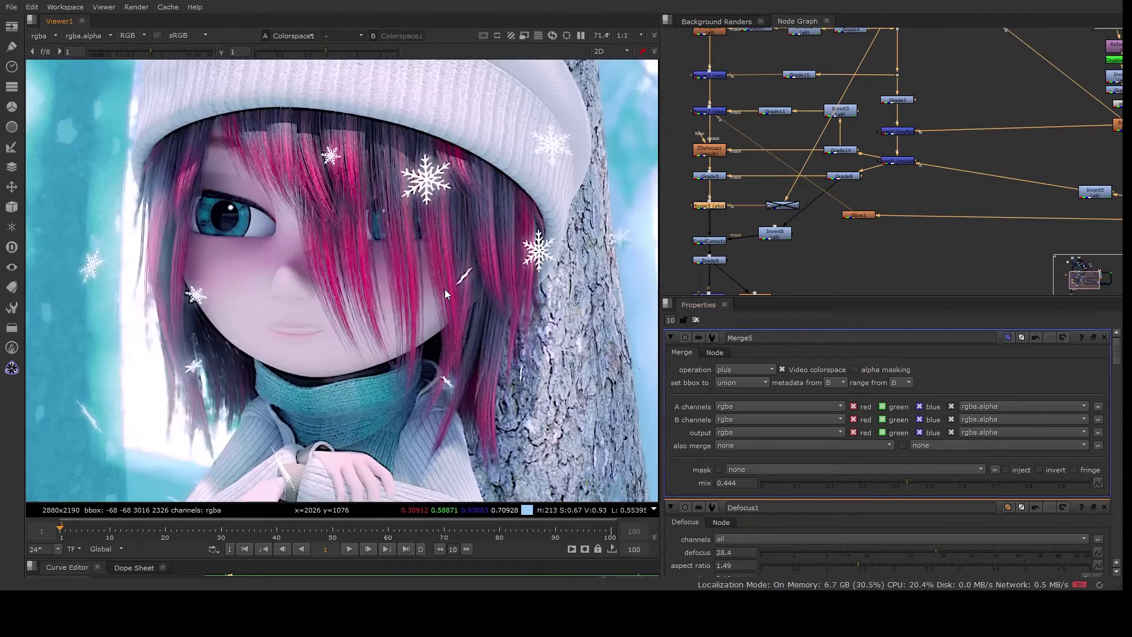
scroll(465, 271, "down", 2)
scroll(464, 271, "up", 2)
double_click(724, 151)
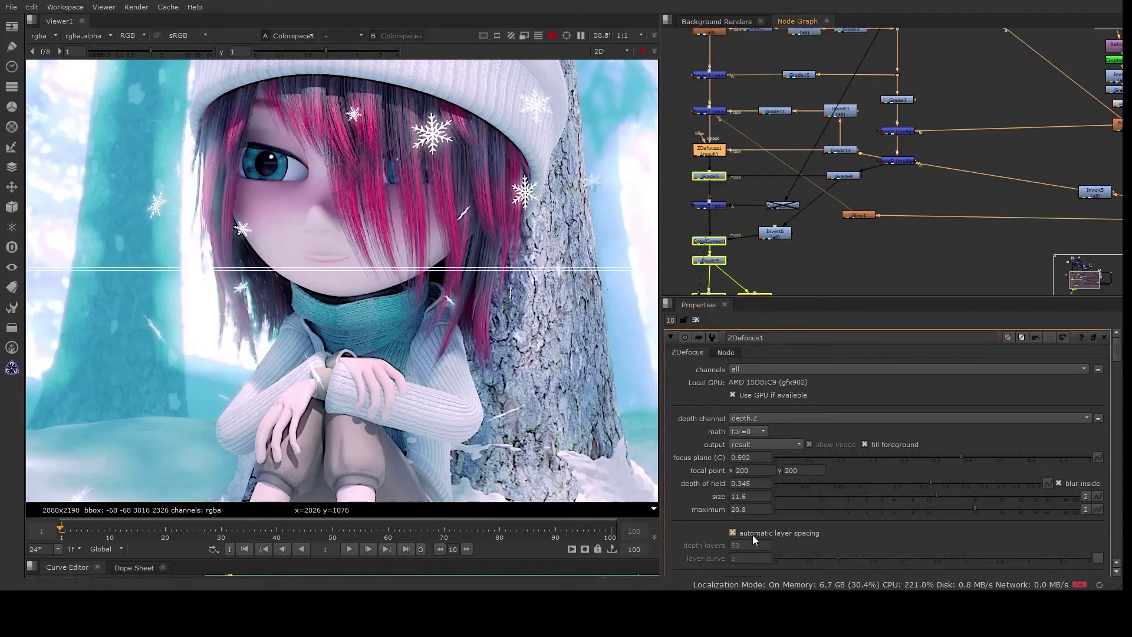
double_click(710, 231)
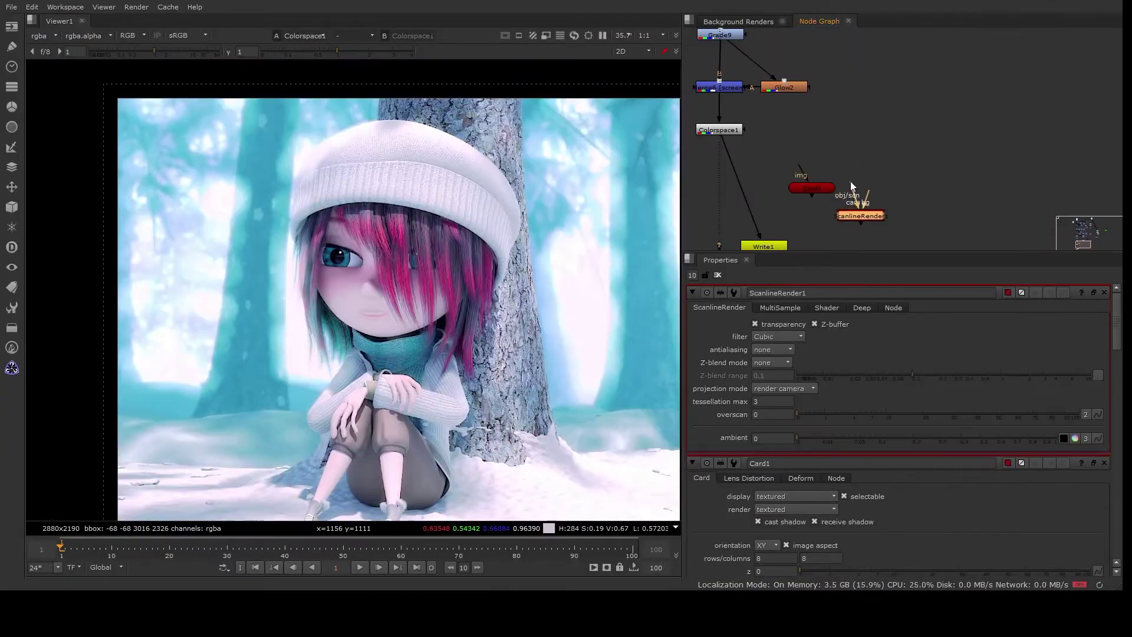
Step: Toggle the viewer between the 3D scene and the 2D rendered output with Tab
key("Tab")
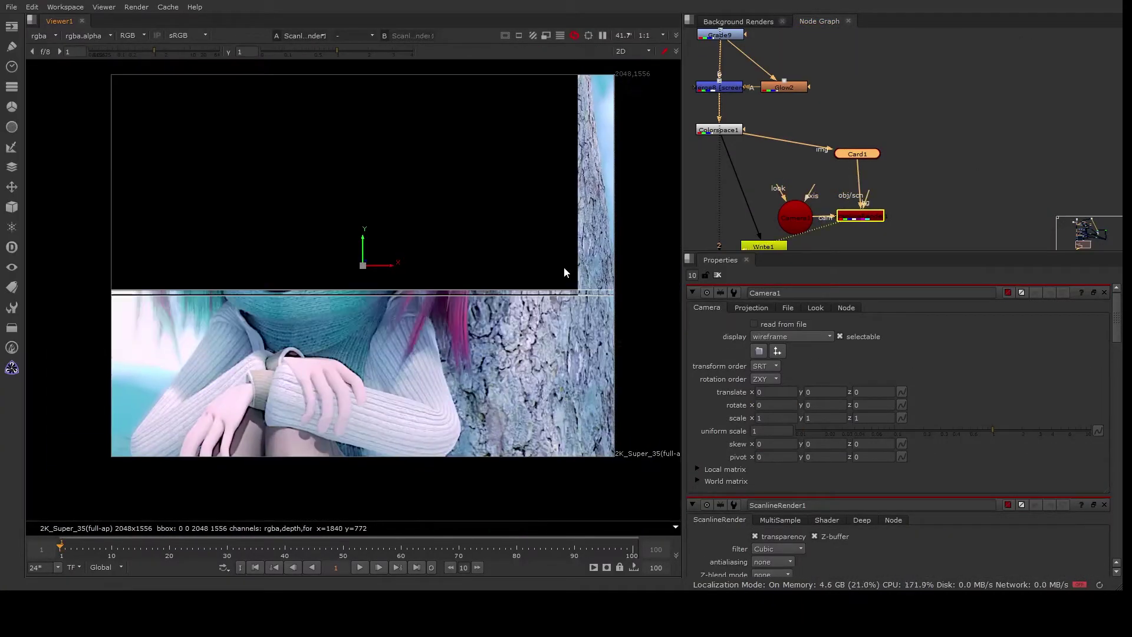
key("Tab")
key("Tab")
key("Tab")
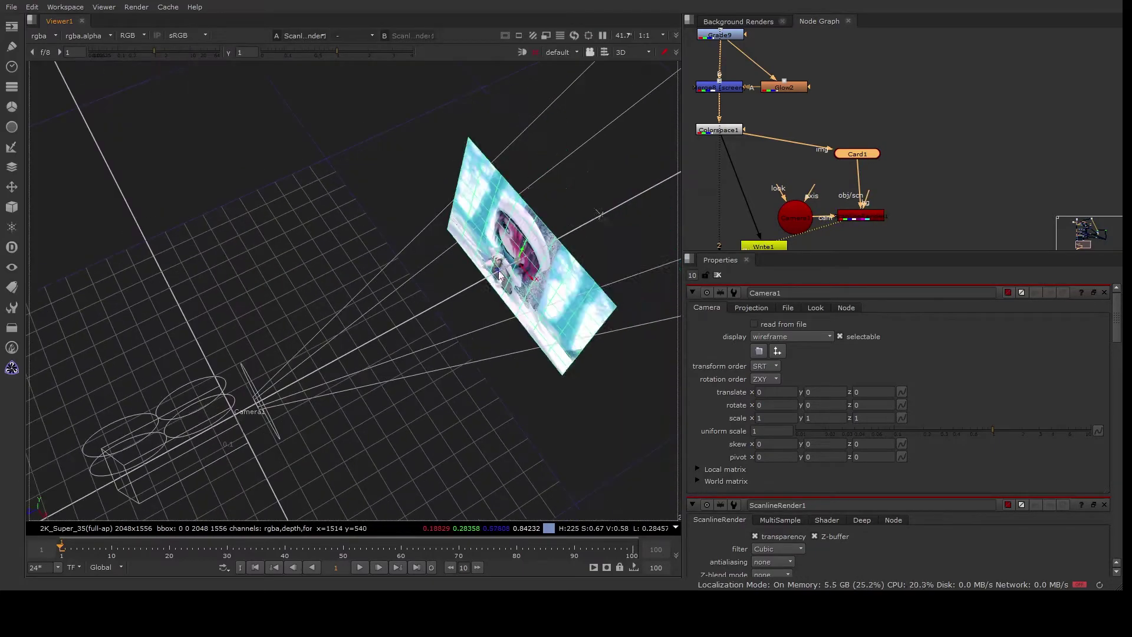
key("Tab")
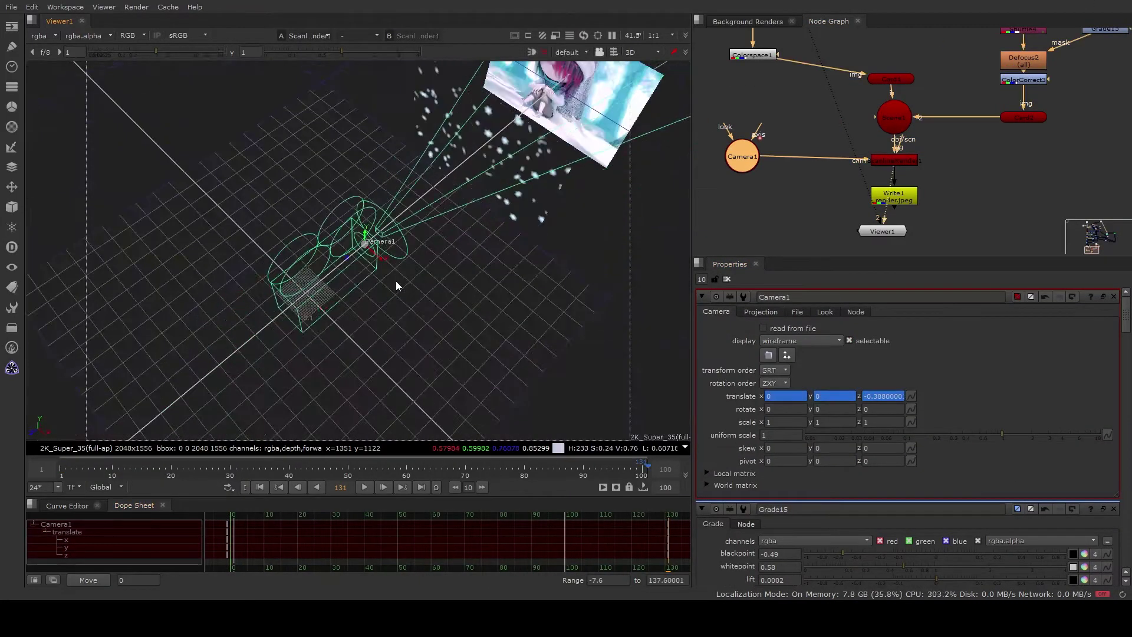
key("Tab")
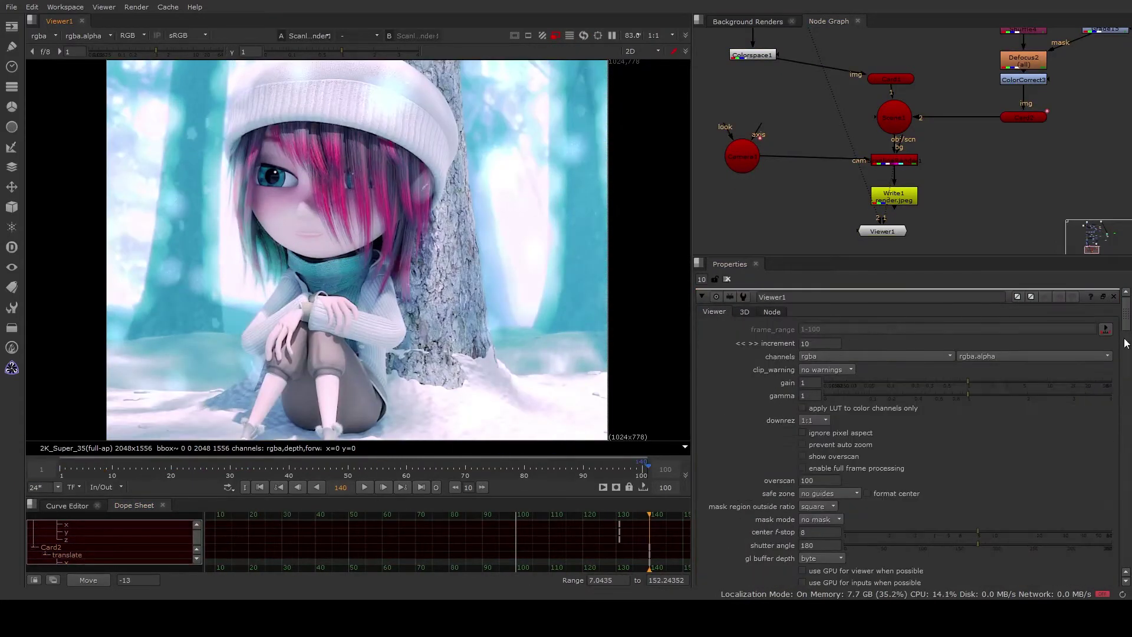
Step: Play back the camera move and zoom the viewer in on the face
left_click(365, 486)
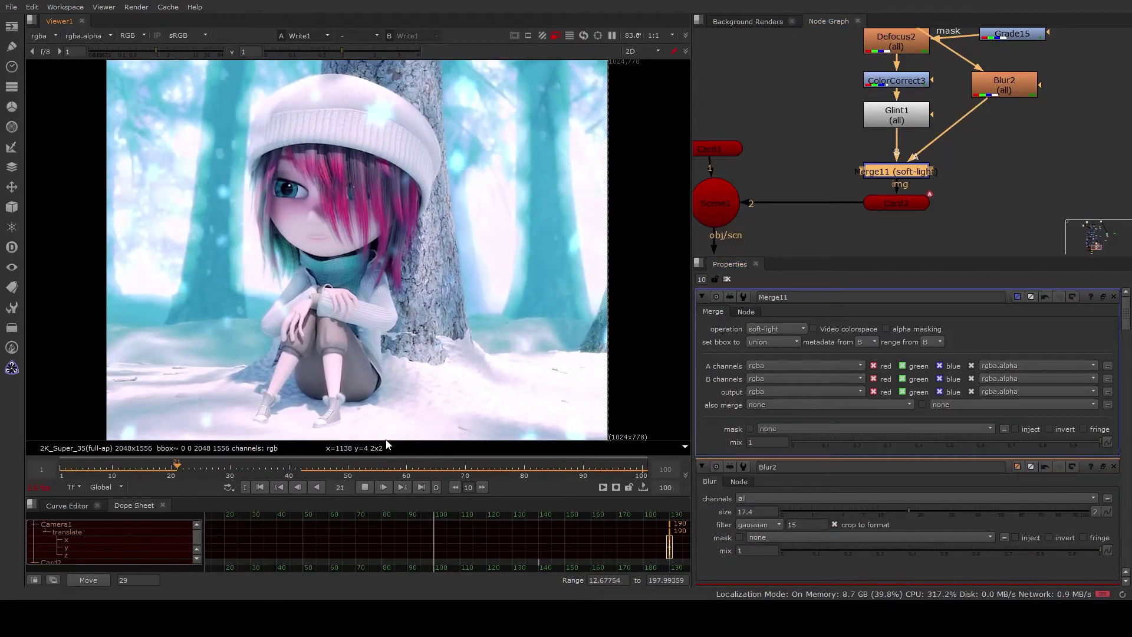
scroll(342, 208, "up", 5)
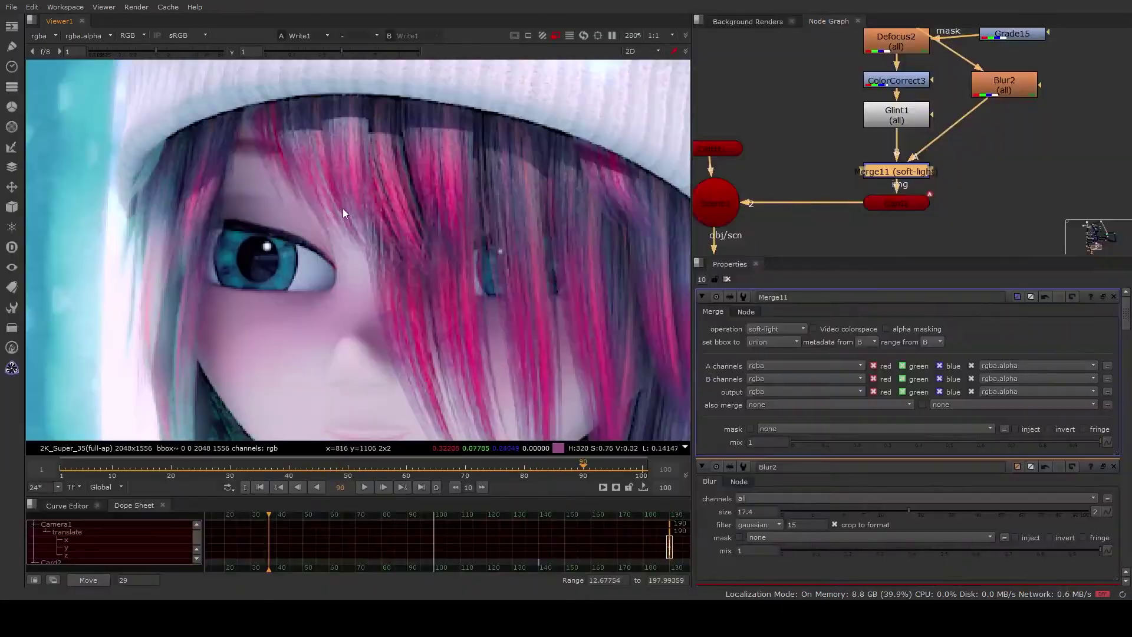